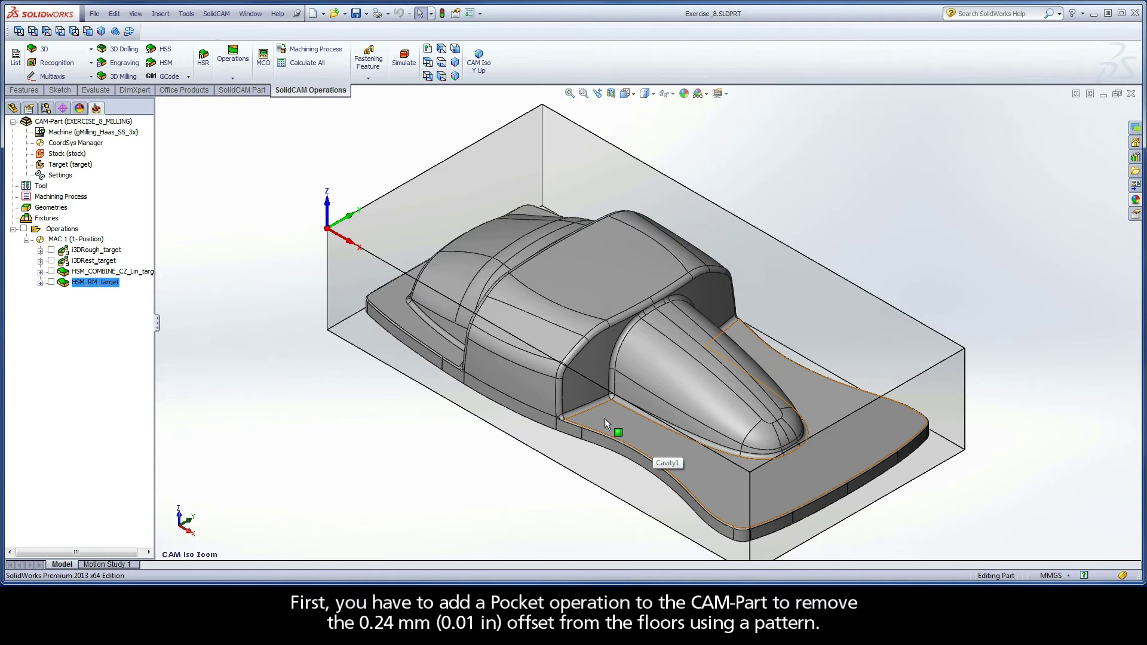
- Add a new Pocket milling operation from the operations context menu
{"action": "right_click", "coordinate": [64, 230]}
{"action": "mouse_move", "coordinate": [124, 249]}
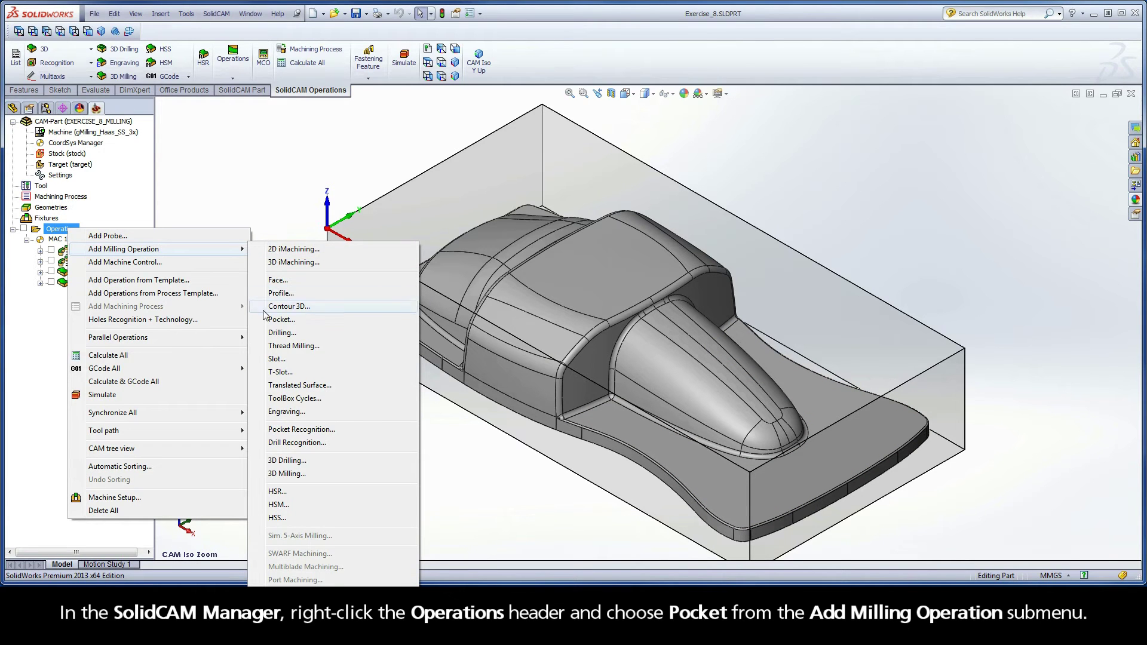
{"action": "left_click", "coordinate": [274, 320]}
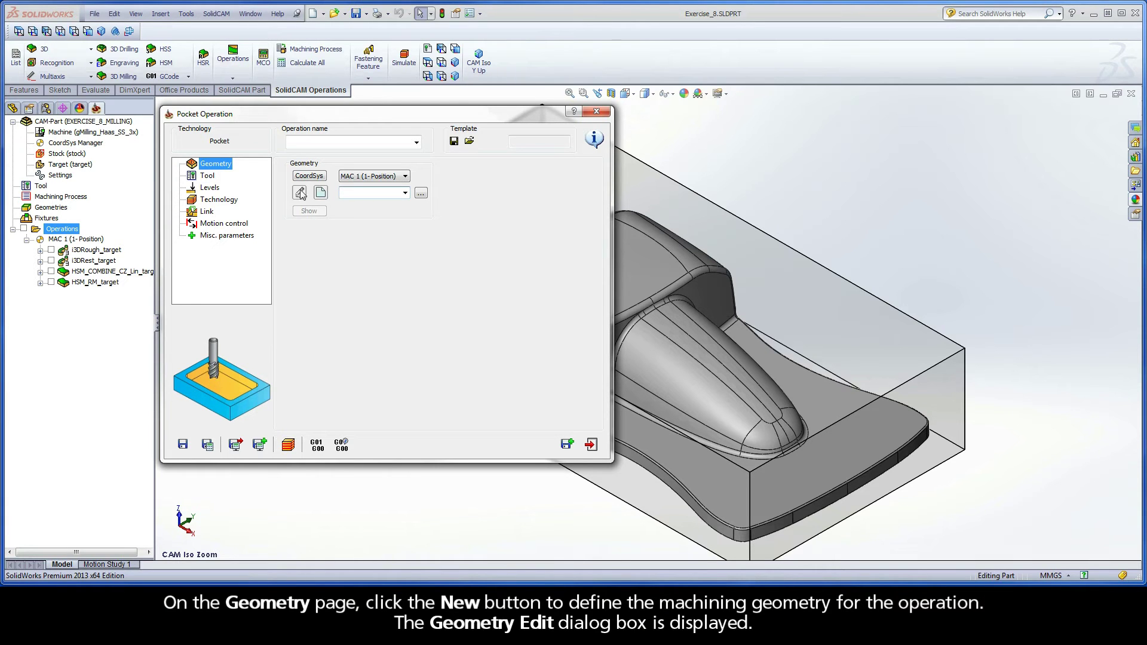
- Start a new geometry and chain the front floor contour as 1-Chain using Auto-constant Z
{"action": "left_click", "coordinate": [320, 193]}
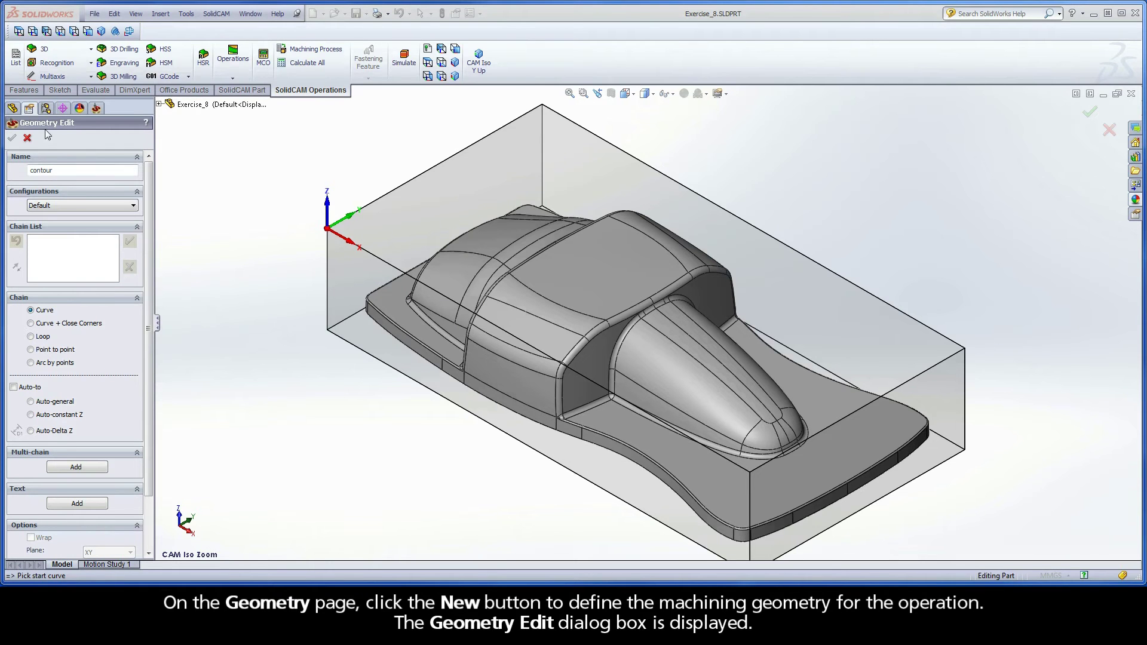
{"action": "right_click", "coordinate": [178, 131]}
{"action": "left_click", "coordinate": [227, 236]}
{"action": "double_click", "coordinate": [187, 255]}
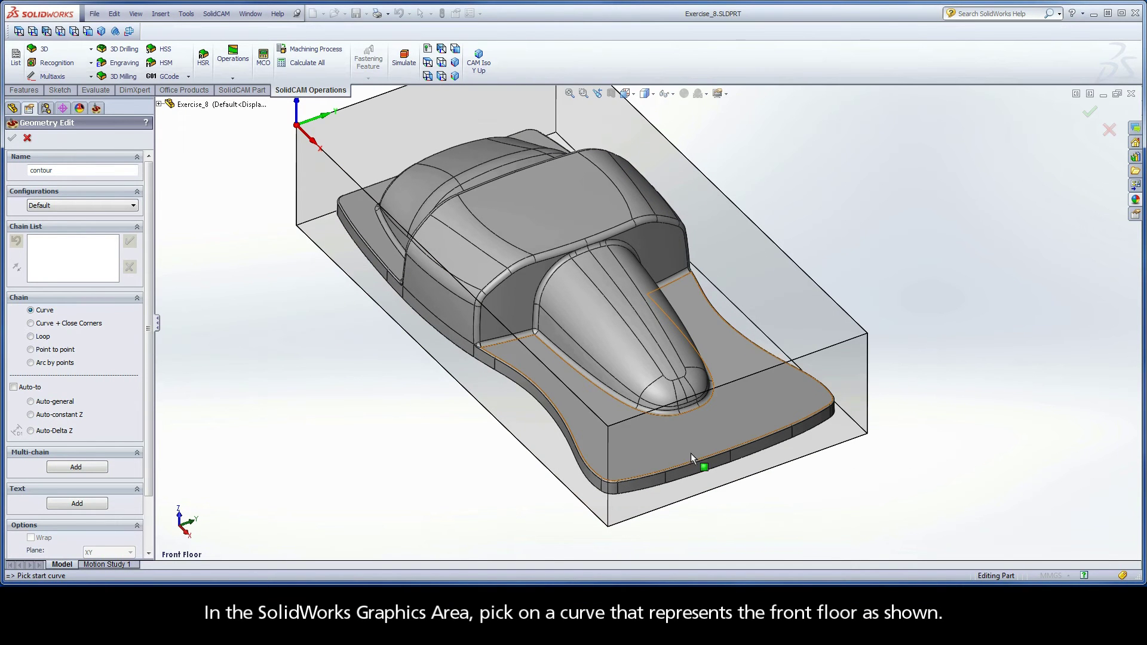
{"action": "left_click", "coordinate": [714, 459]}
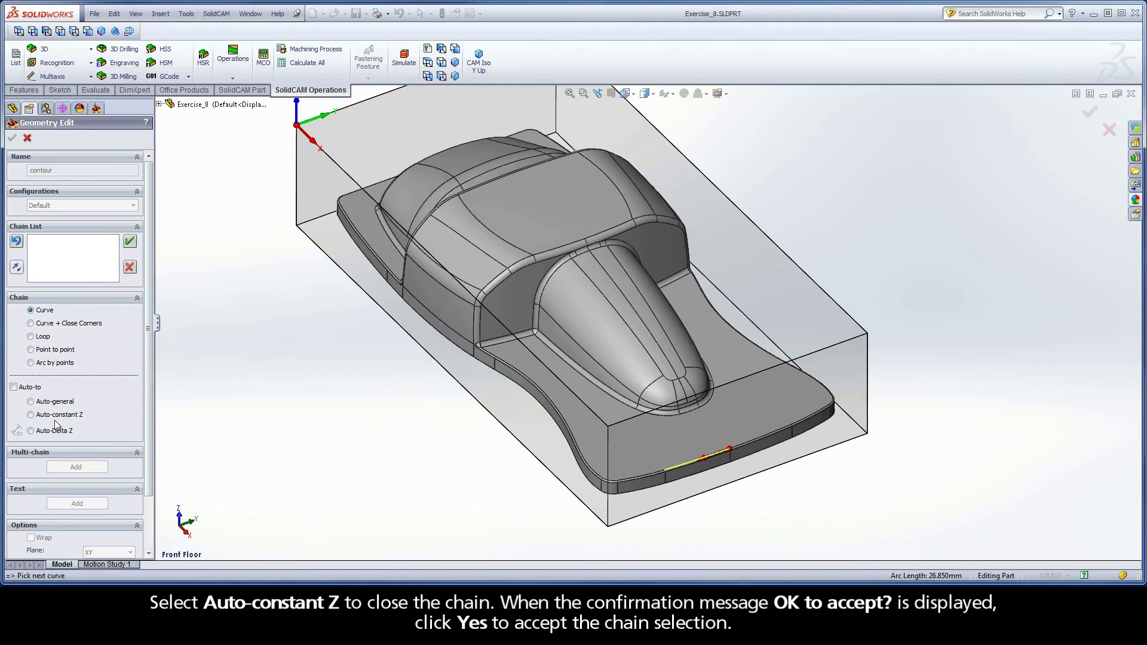
{"action": "left_click", "coordinate": [32, 415]}
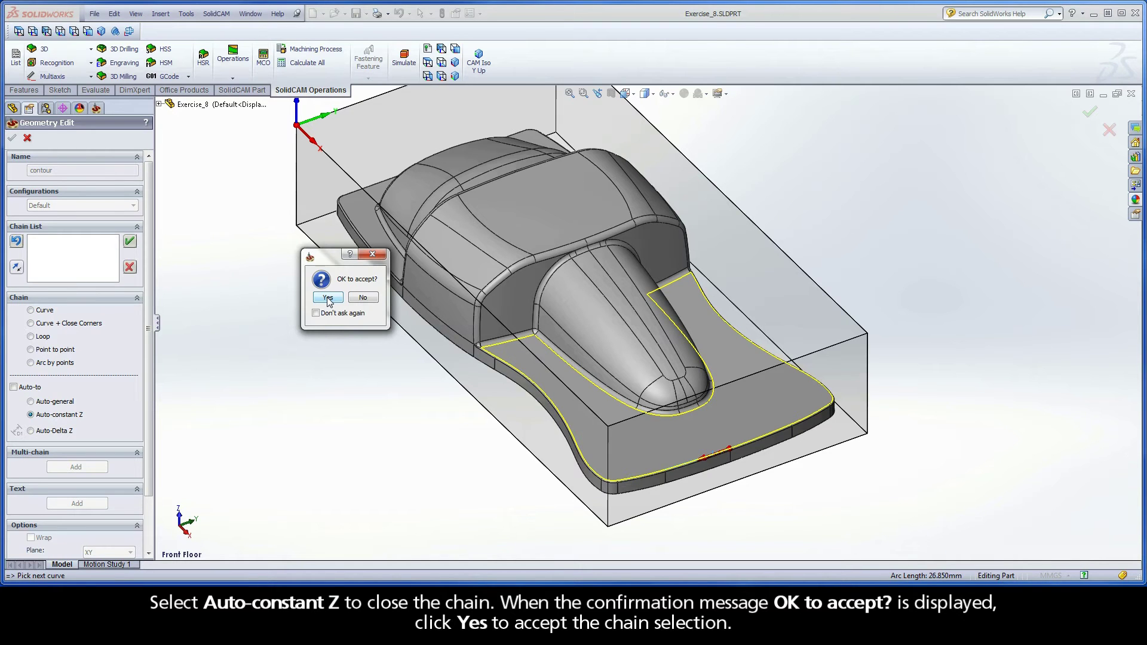
{"action": "left_click", "coordinate": [328, 298]}
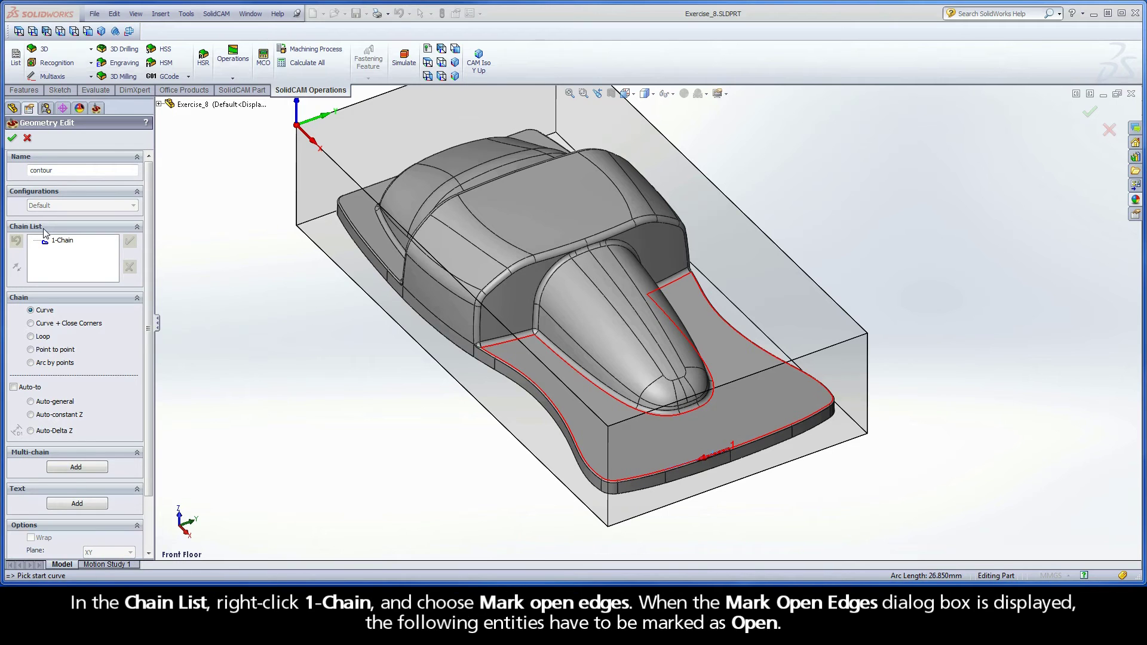
- Mark the outer front edges of 1-Chain as open using From/To entities
{"action": "right_click", "coordinate": [72, 243]}
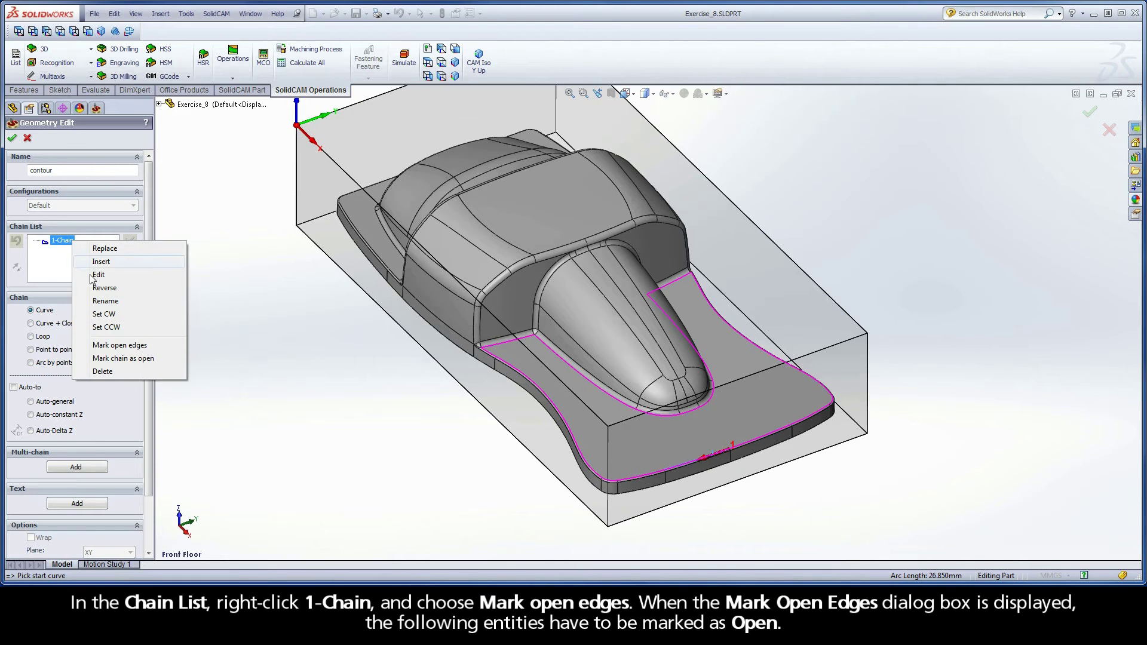
{"action": "left_click", "coordinate": [143, 348]}
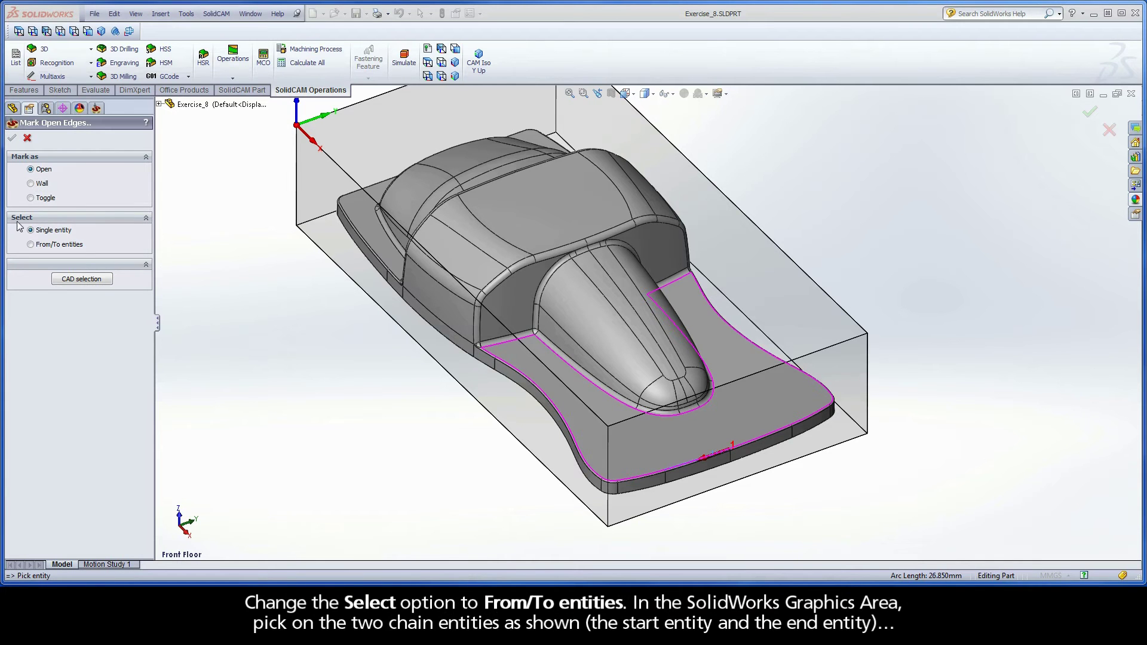
{"action": "left_click", "coordinate": [31, 245]}
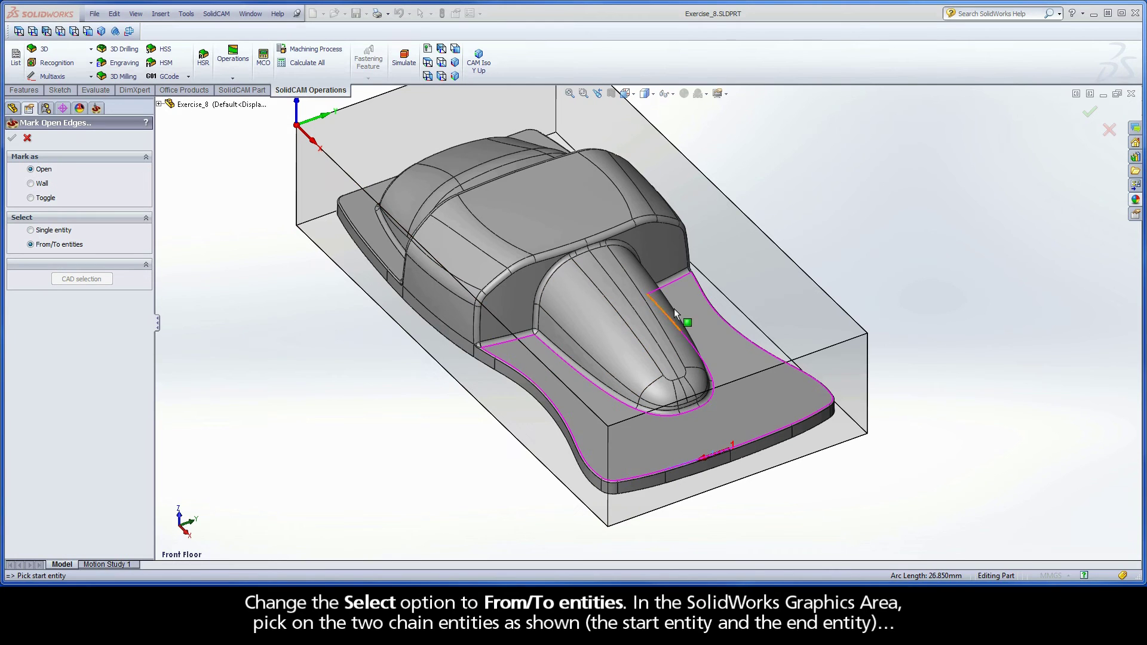
{"action": "left_click", "coordinate": [698, 286]}
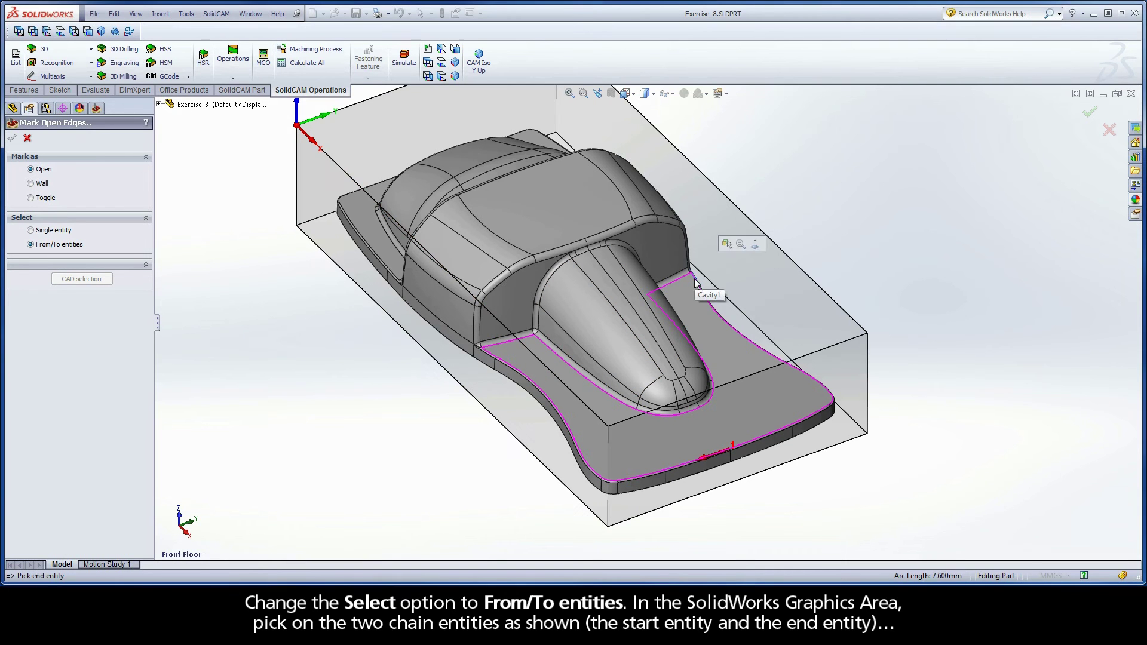
{"action": "left_click", "coordinate": [486, 356]}
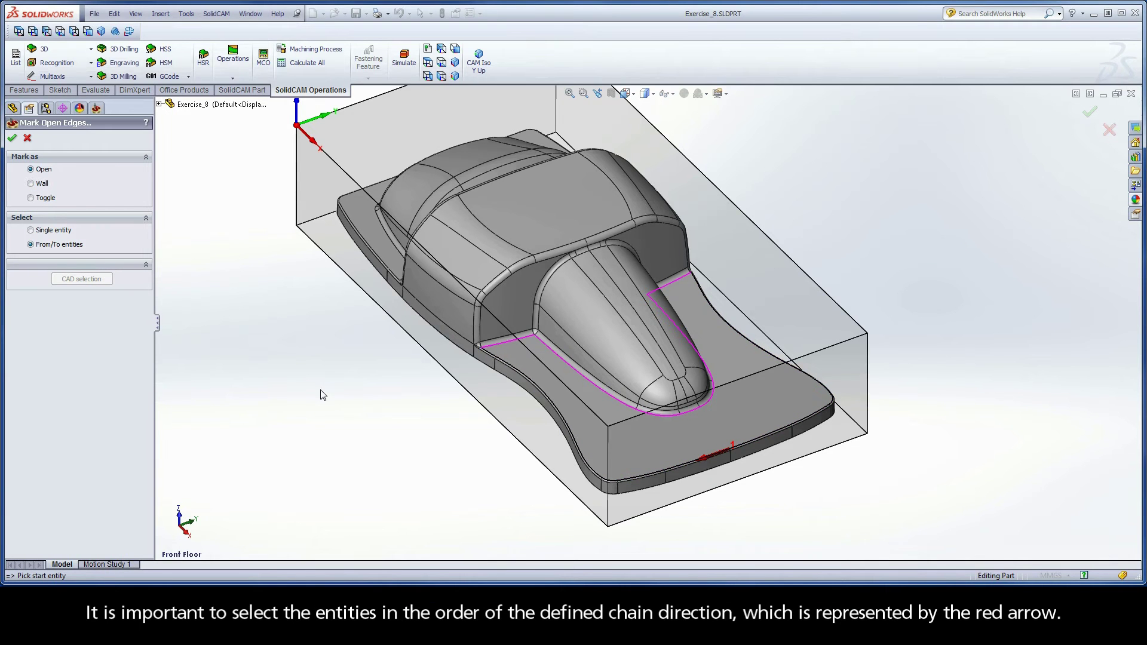
{"action": "left_click", "coordinate": [725, 456]}
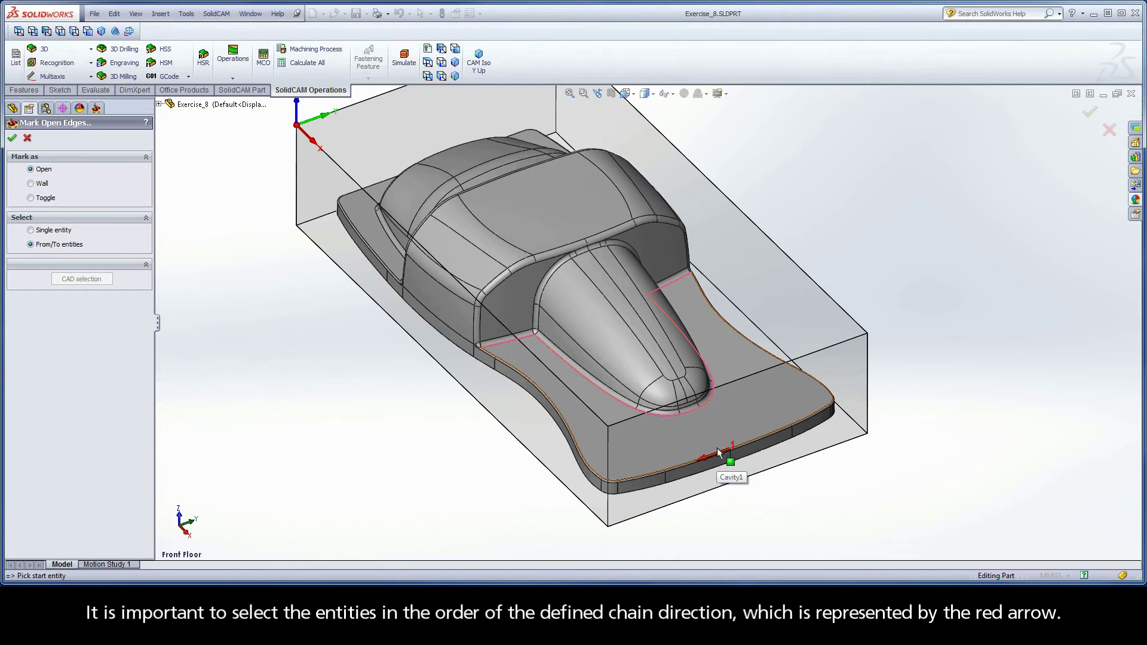
{"action": "left_click", "coordinate": [709, 466]}
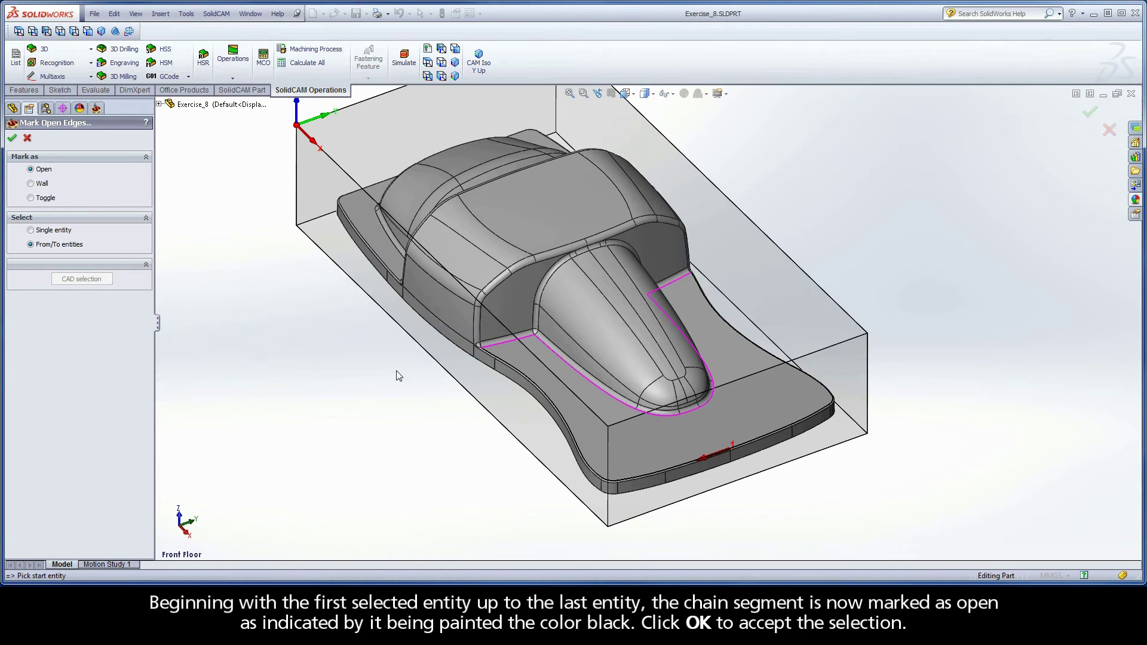
{"action": "left_click", "coordinate": [12, 139]}
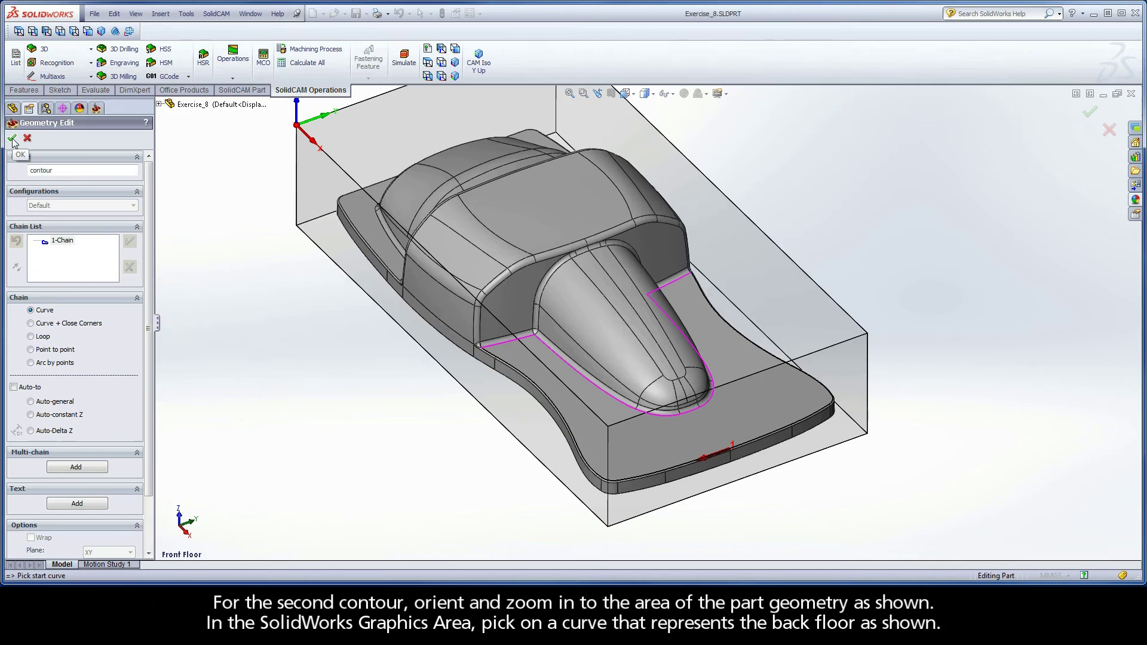
- In the Back Floor view, chain the back floor contour as 2-Chain with Auto-constant Z
{"action": "right_click", "coordinate": [198, 166]}
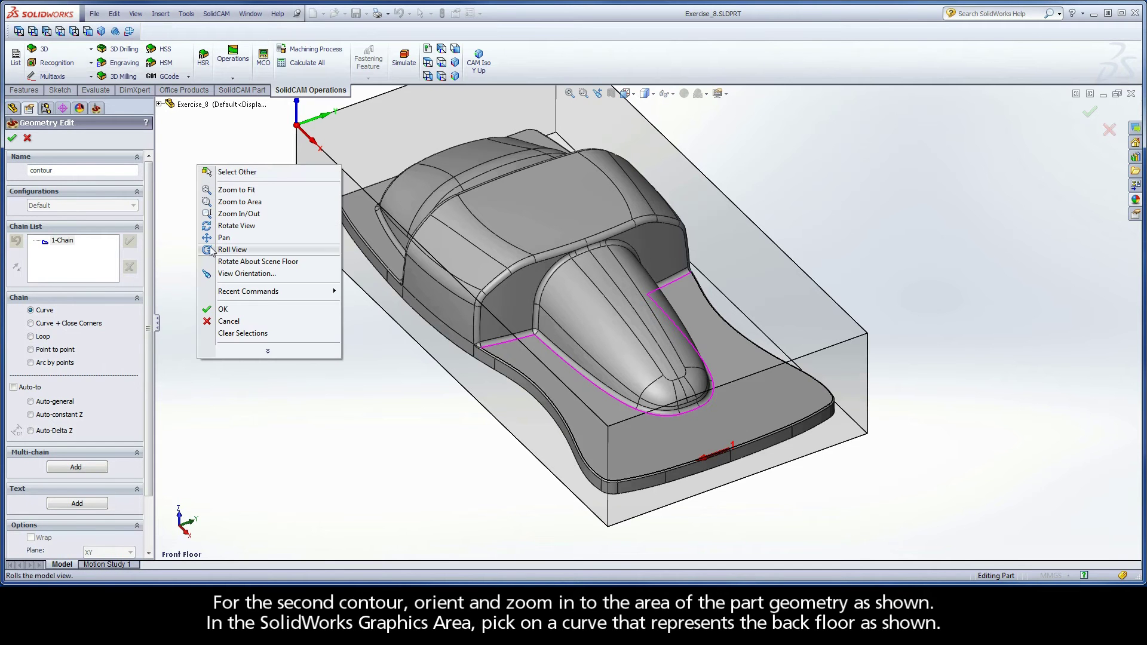
{"action": "left_click", "coordinate": [206, 273]}
{"action": "left_click", "coordinate": [204, 253]}
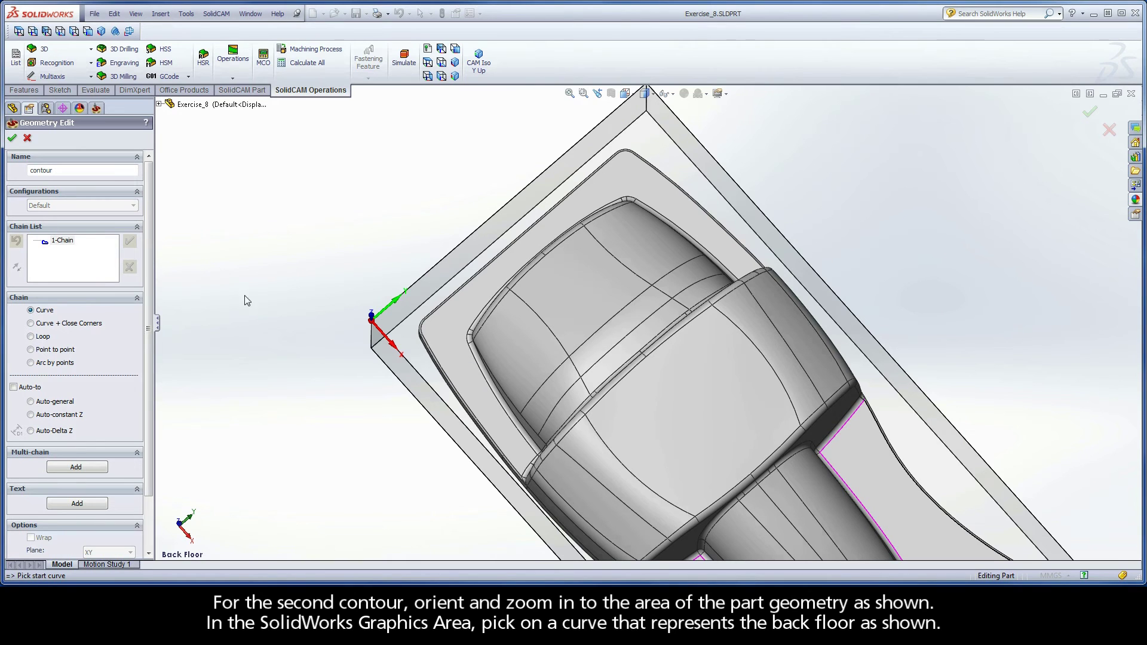
{"action": "left_click", "coordinate": [488, 435]}
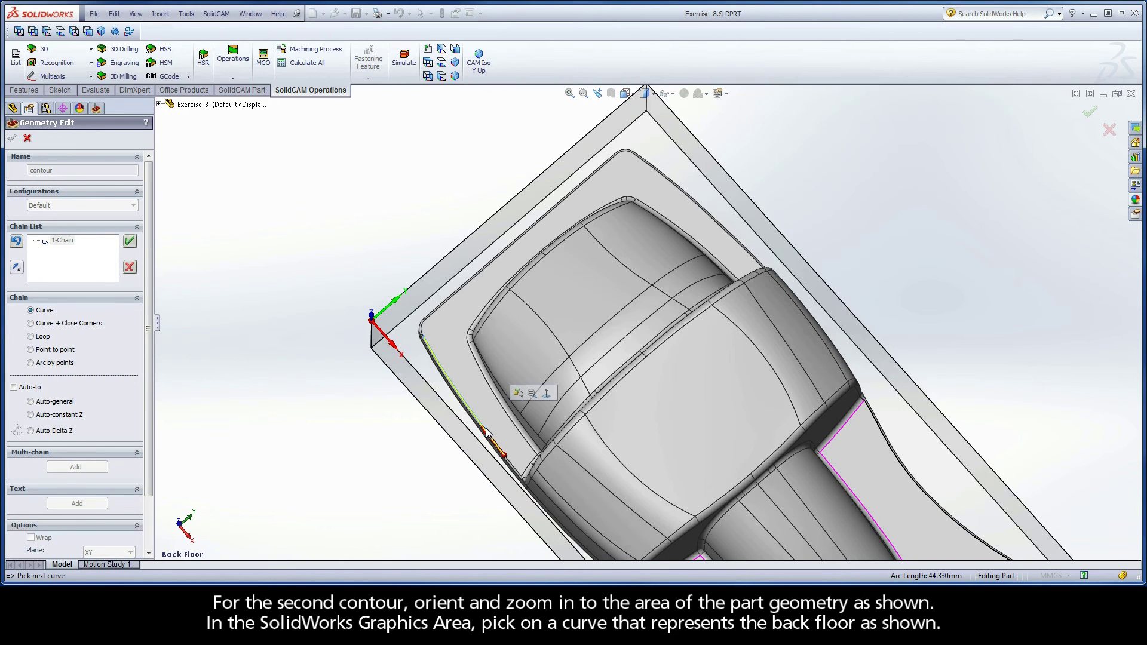
{"action": "left_click", "coordinate": [33, 414]}
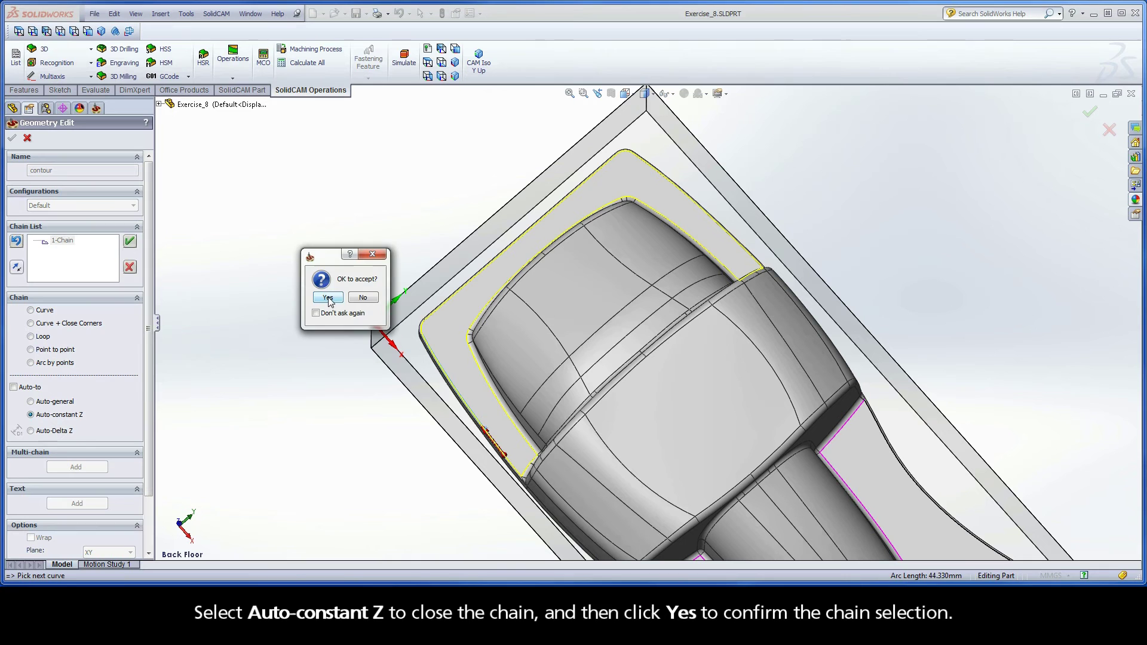
{"action": "left_click", "coordinate": [328, 298]}
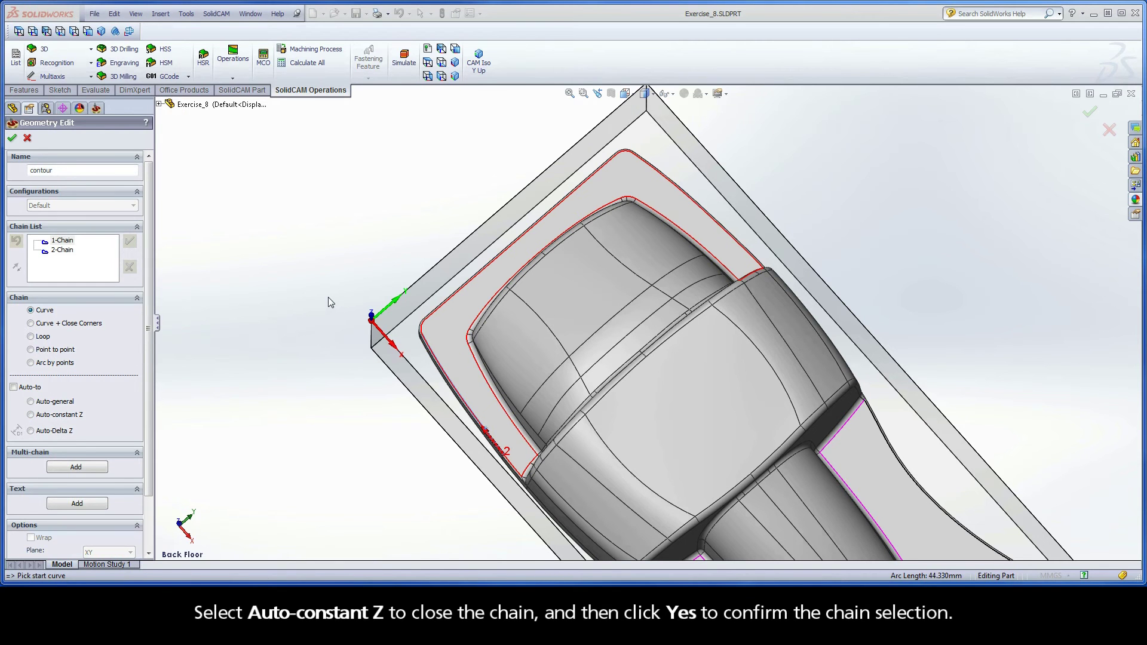
- Mark the picked From/To range of 2-Chain edges as open
{"action": "right_click", "coordinate": [62, 251]}
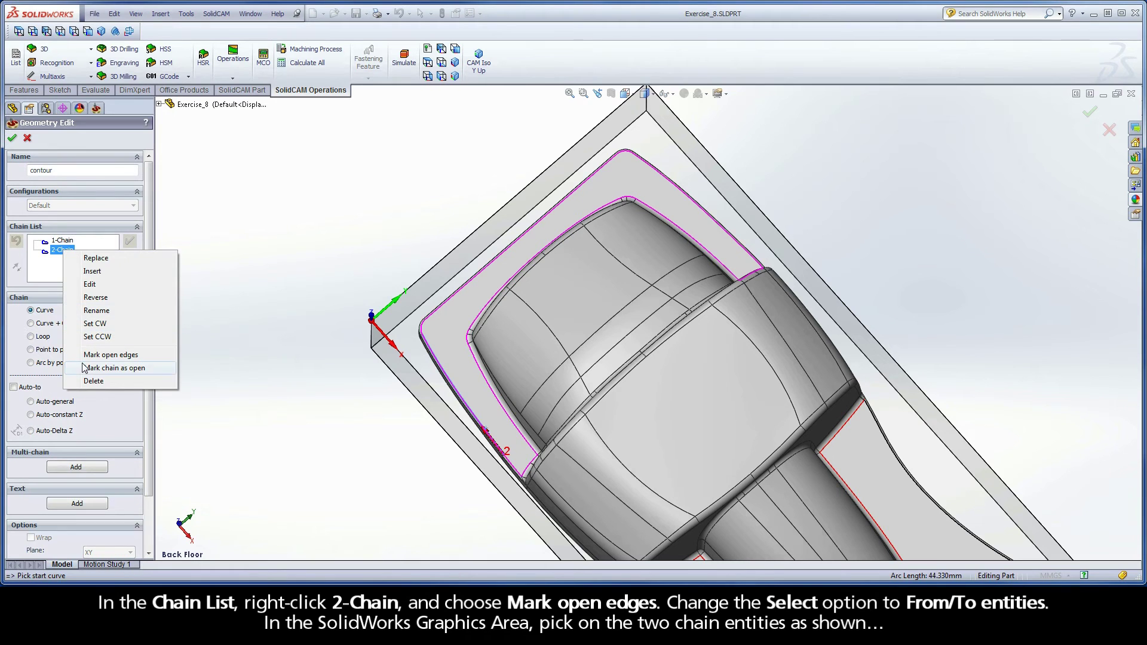
{"action": "left_click", "coordinate": [140, 359]}
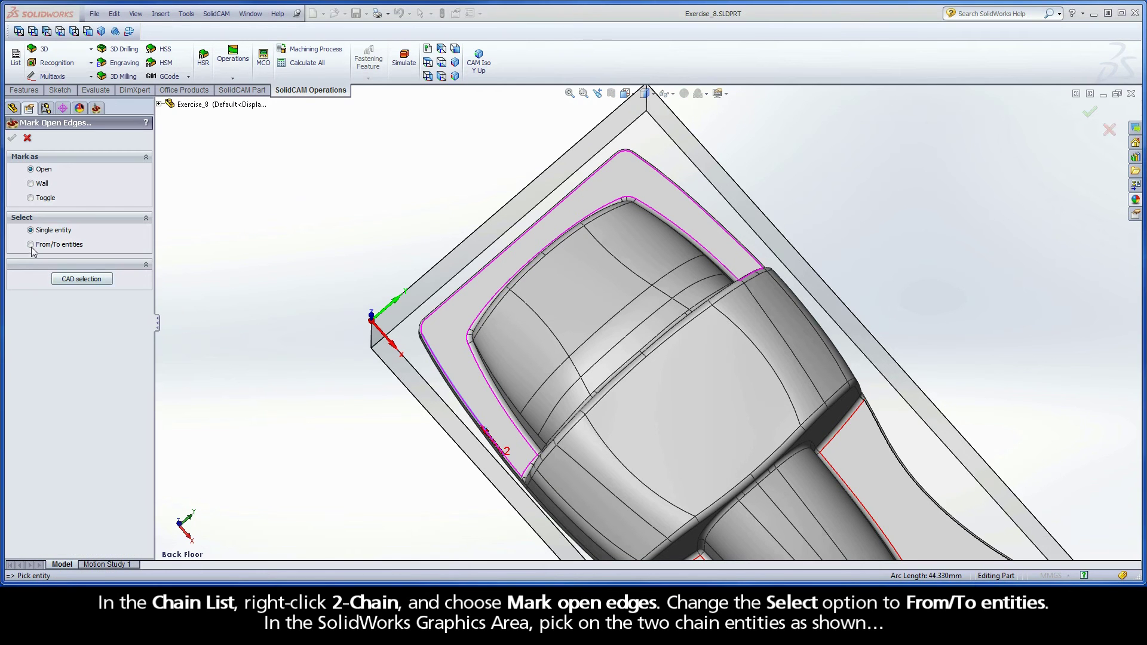
{"action": "left_click", "coordinate": [32, 246]}
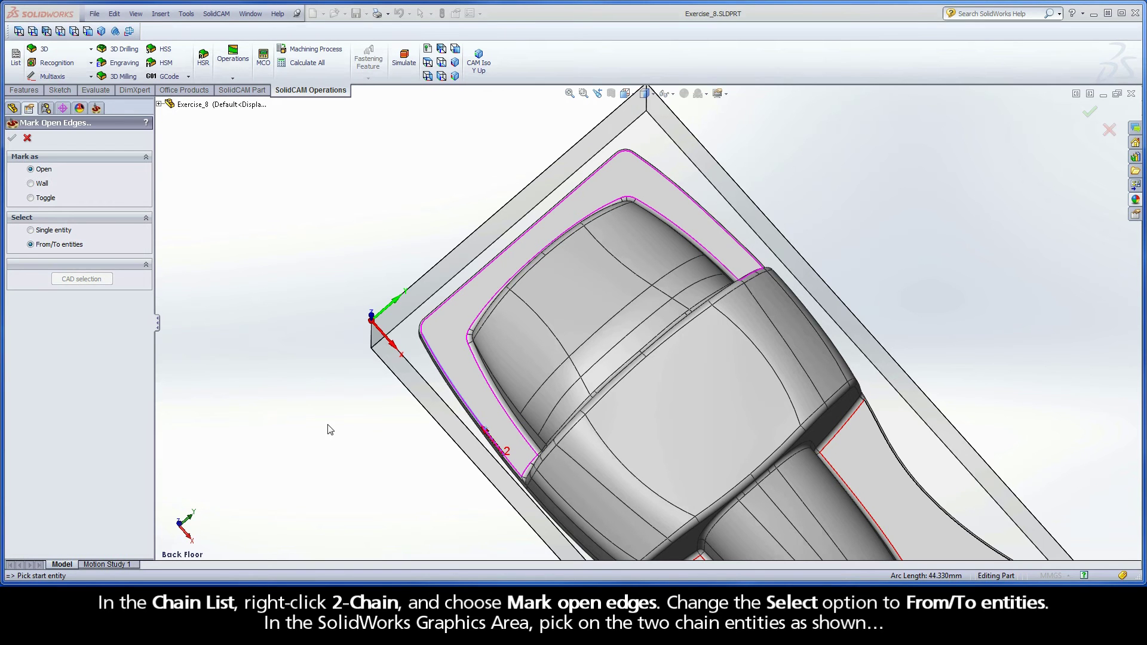
{"action": "left_click", "coordinate": [512, 464]}
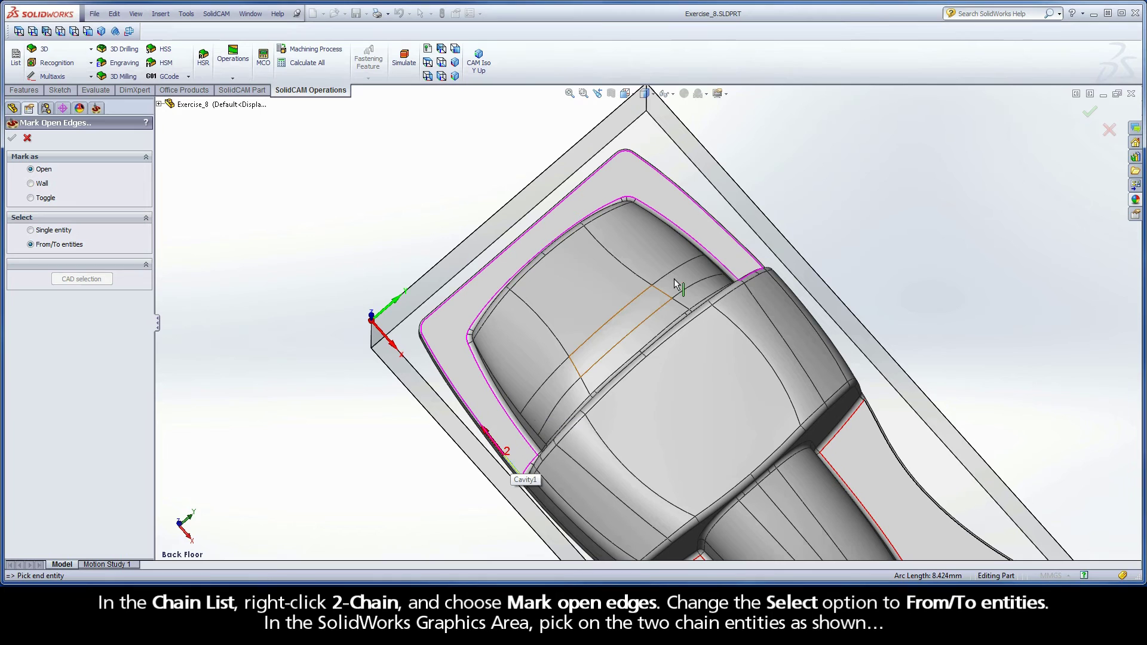
{"action": "left_click", "coordinate": [756, 262]}
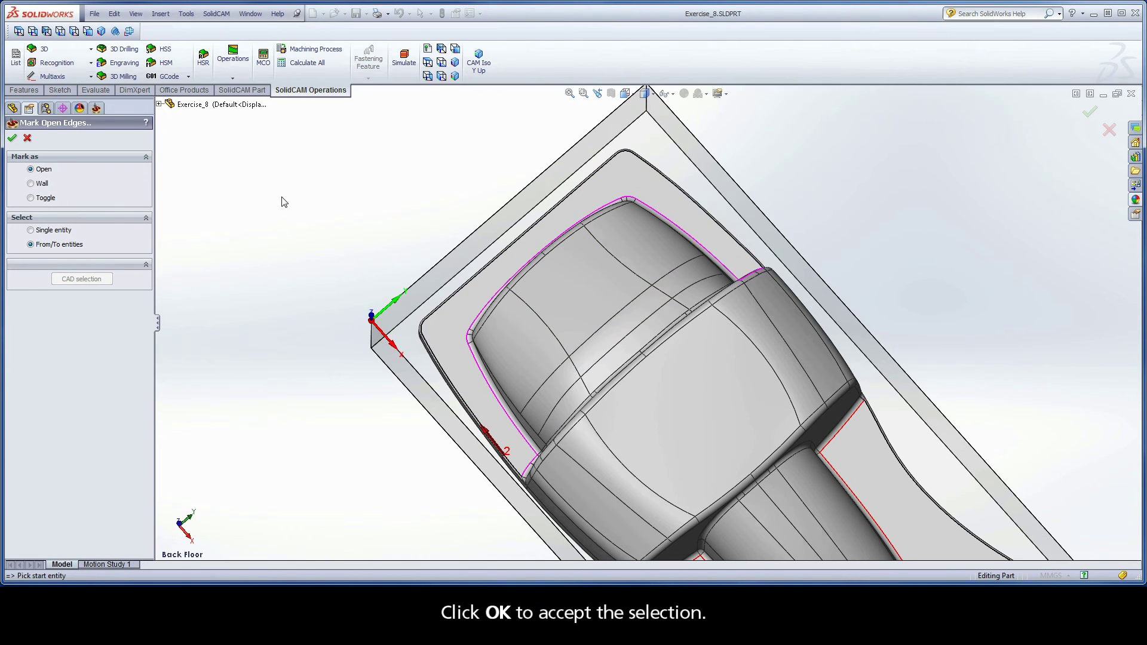
{"action": "left_click", "coordinate": [12, 139]}
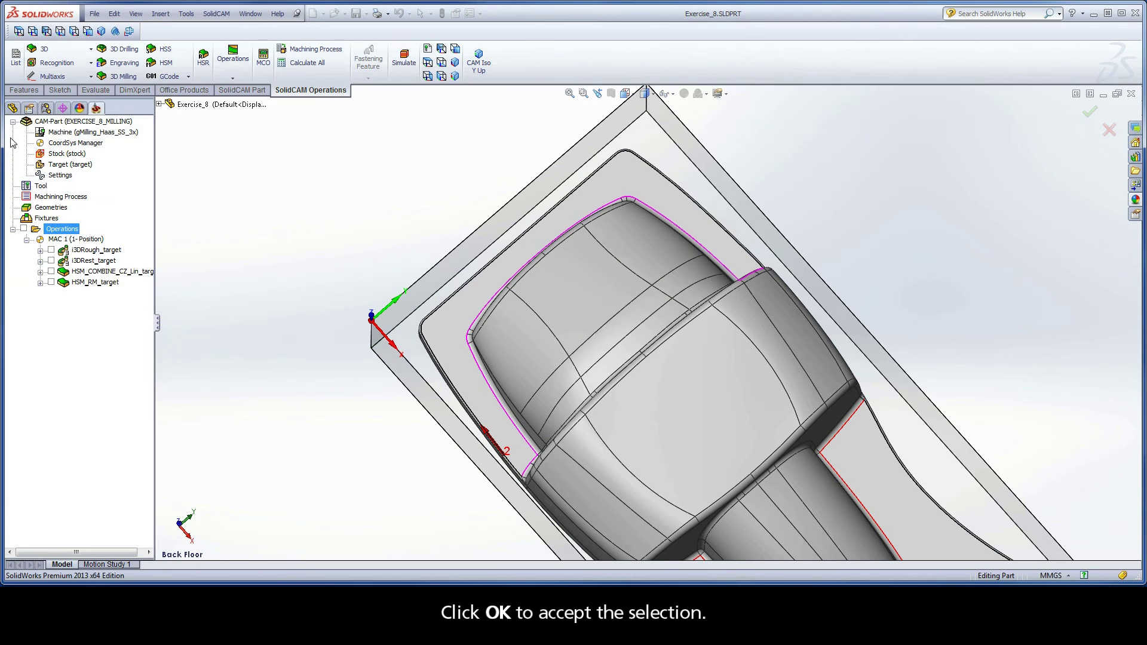
- Switch the model to the CAM Iso Zoom view
{"action": "right_click", "coordinate": [173, 142]}
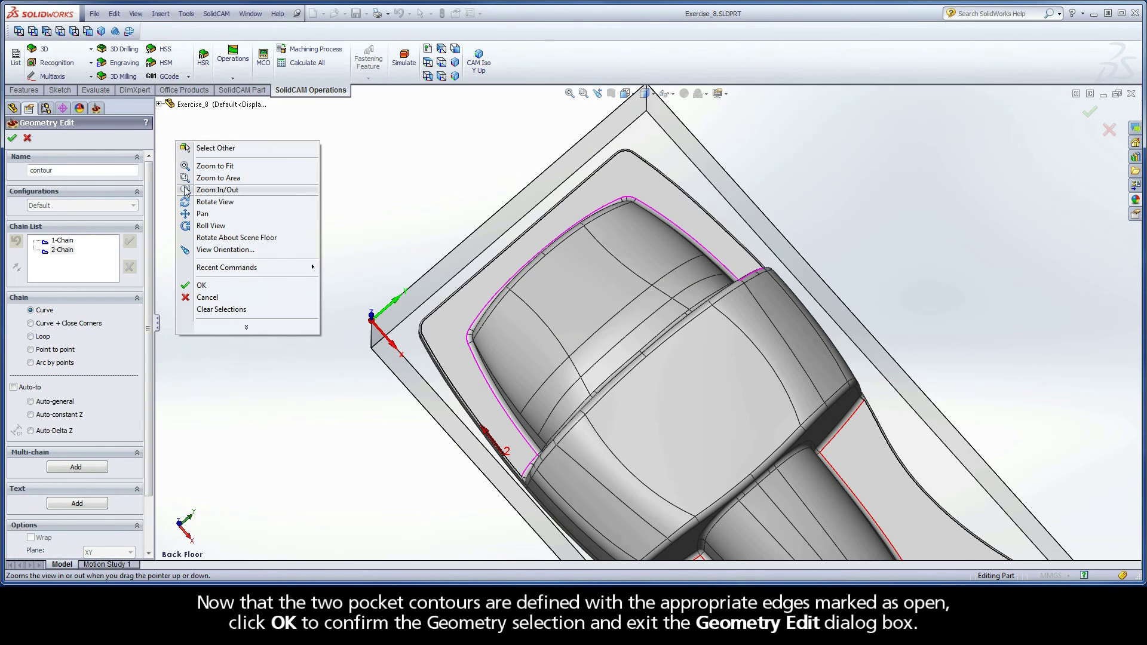
{"action": "left_click", "coordinate": [185, 252]}
{"action": "left_click", "coordinate": [187, 264]}
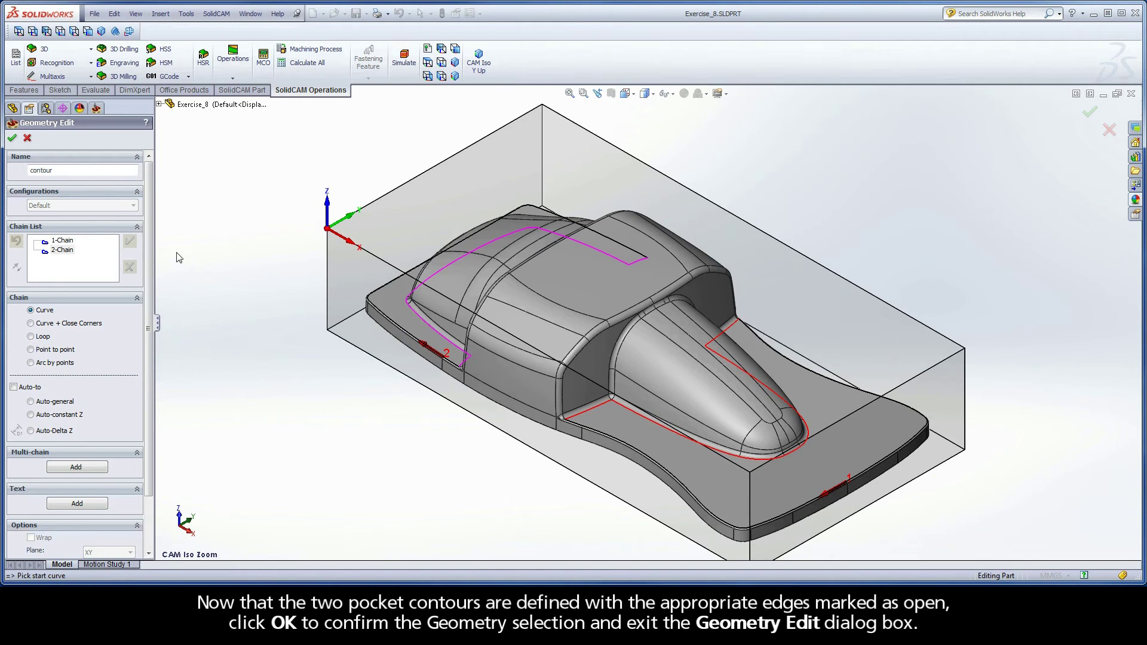
- Accept the geometry and assign a new bull nose mill: D 6.25, R 0.625, 4 flutes
{"action": "left_click", "coordinate": [13, 139]}
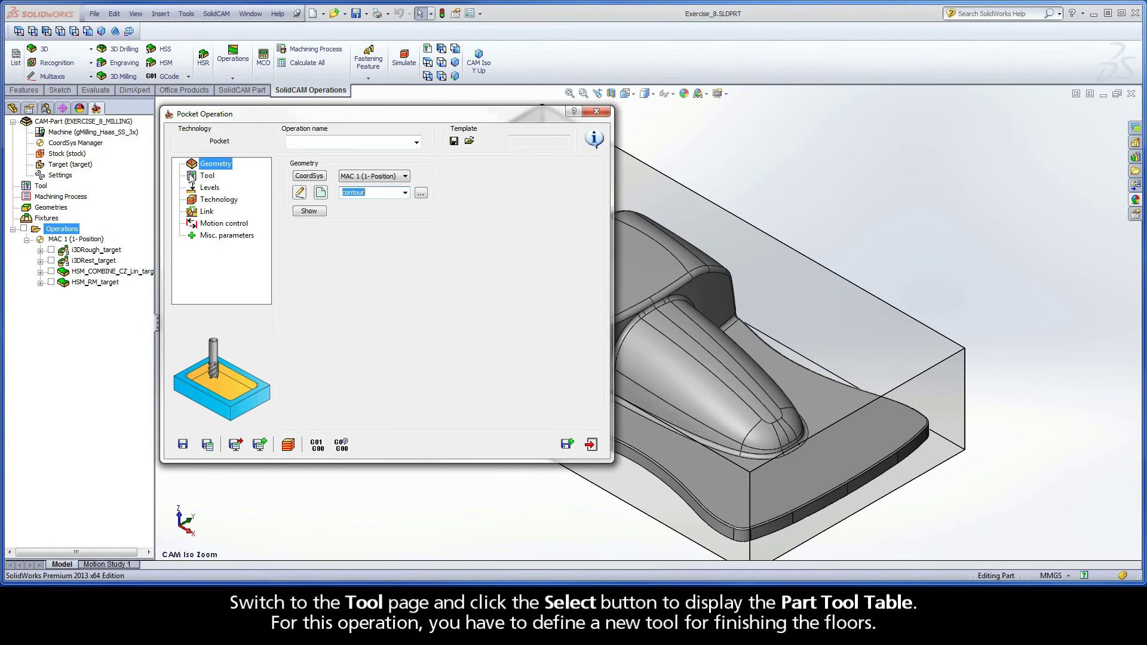
{"action": "left_click", "coordinate": [207, 177]}
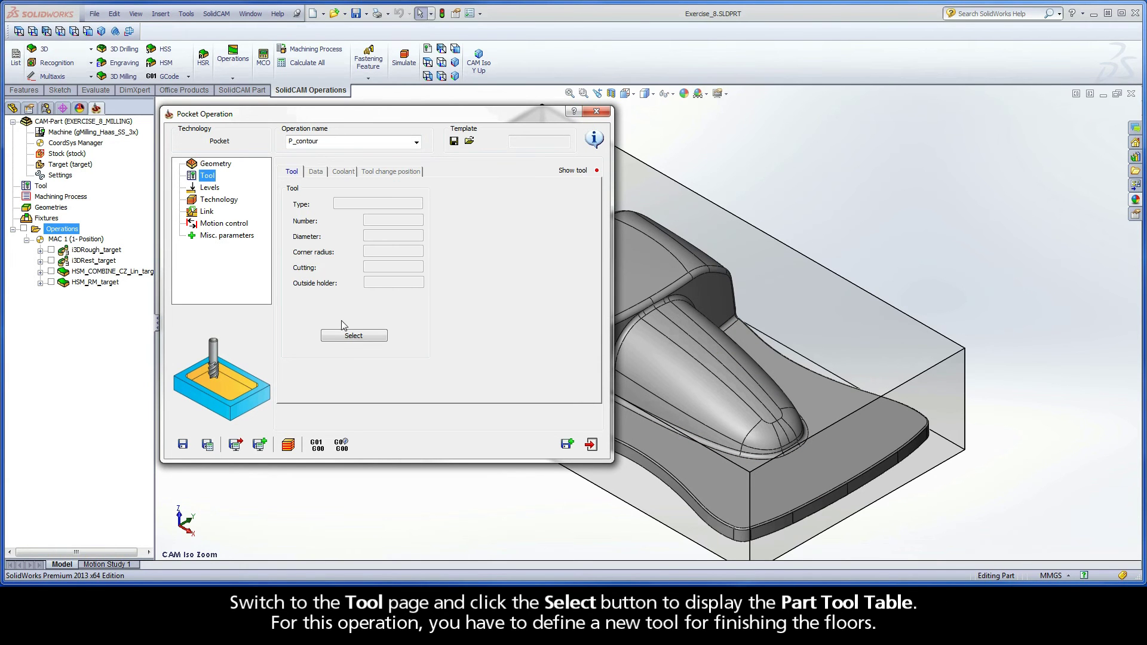
{"action": "left_click", "coordinate": [354, 338]}
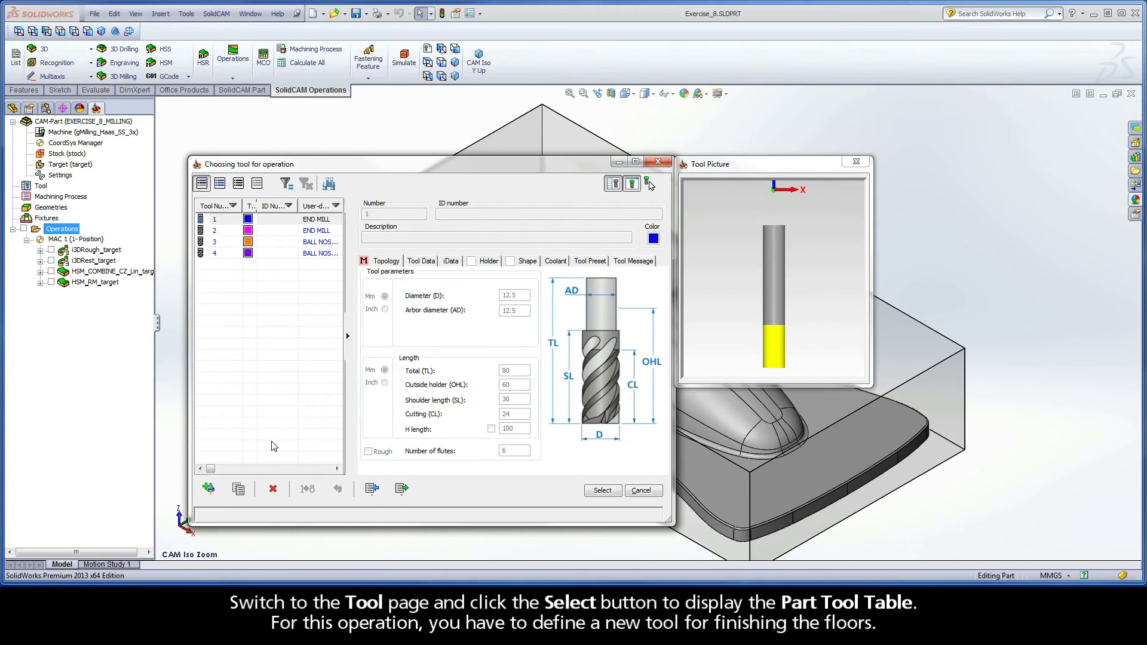
{"action": "left_click", "coordinate": [210, 491]}
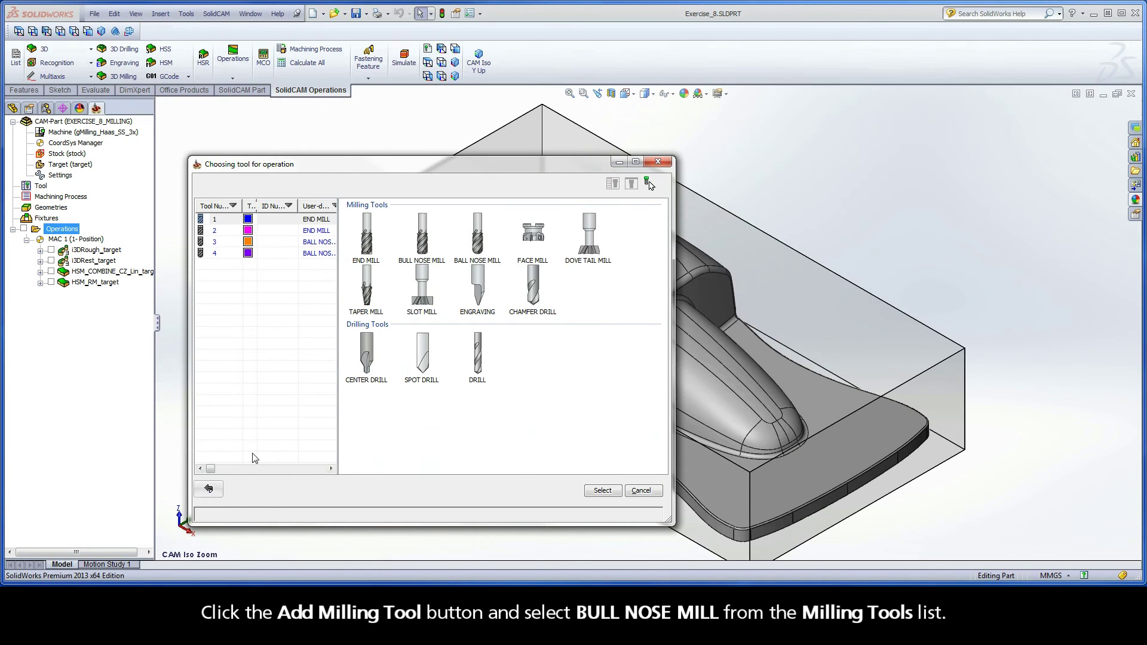
{"action": "left_click", "coordinate": [422, 241]}
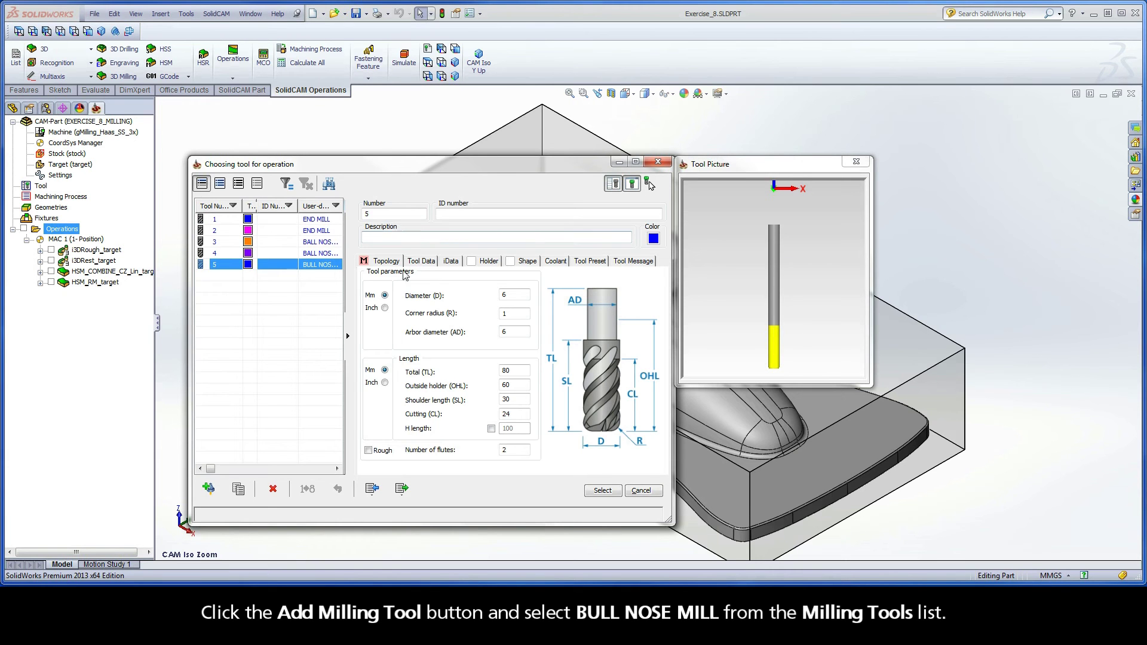
{"action": "double_click", "coordinate": [510, 295]}
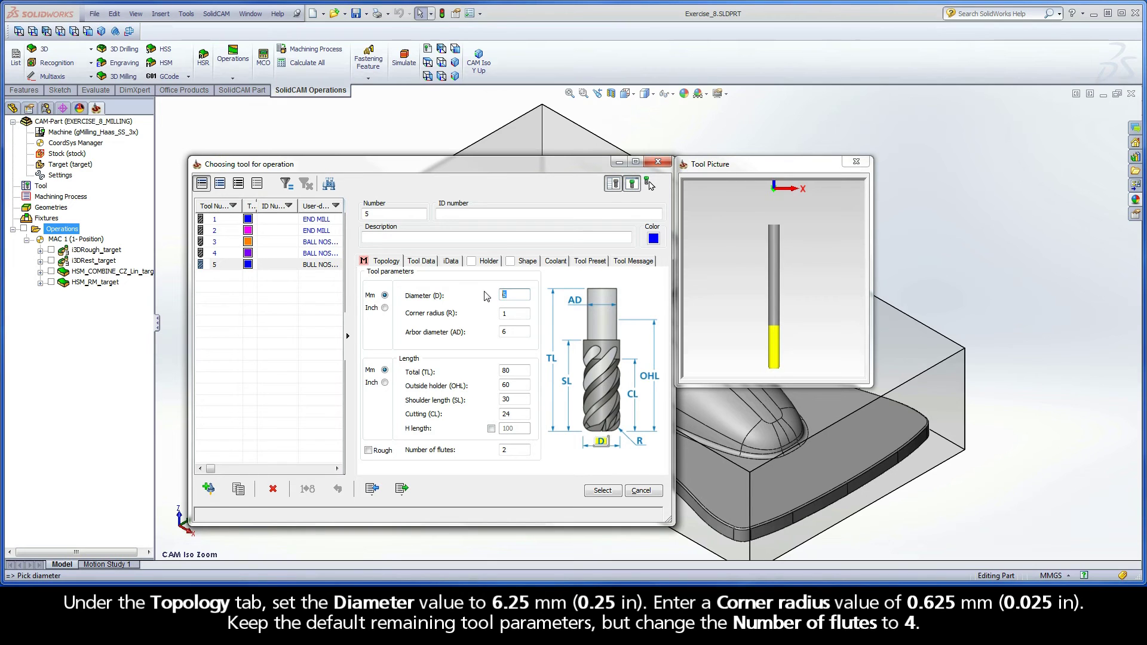
{"action": "type", "text": ".6.25"}
{"action": "key", "text": "Tab"}
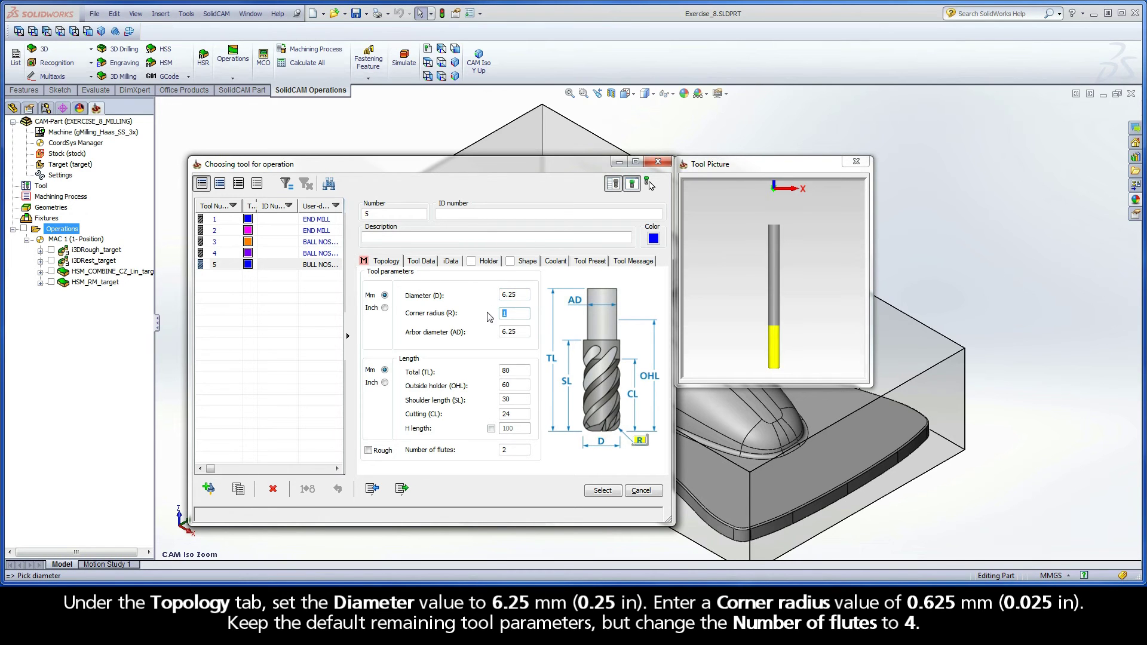
{"action": "type", "text": "0.625"}
{"action": "double_click", "coordinate": [506, 449]}
{"action": "type", "text": "4"}
{"action": "left_click", "coordinate": [603, 490]}
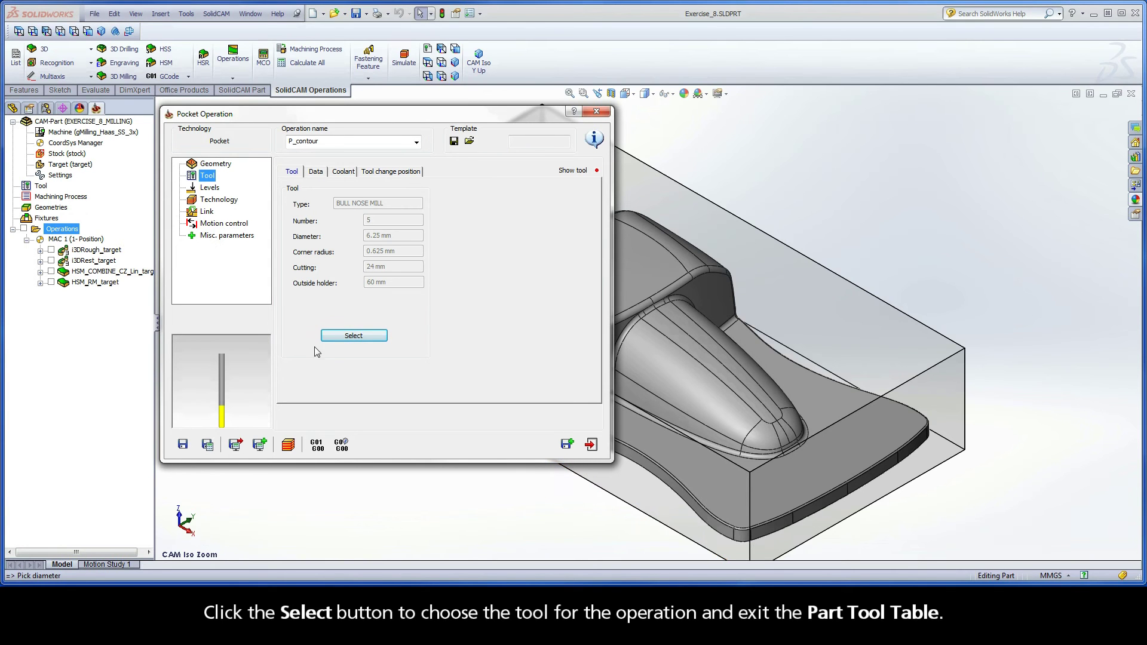
- Set upper level 0 from the stock top, pocket depth 34.4, and step down 34.4
{"action": "left_click", "coordinate": [210, 188]}
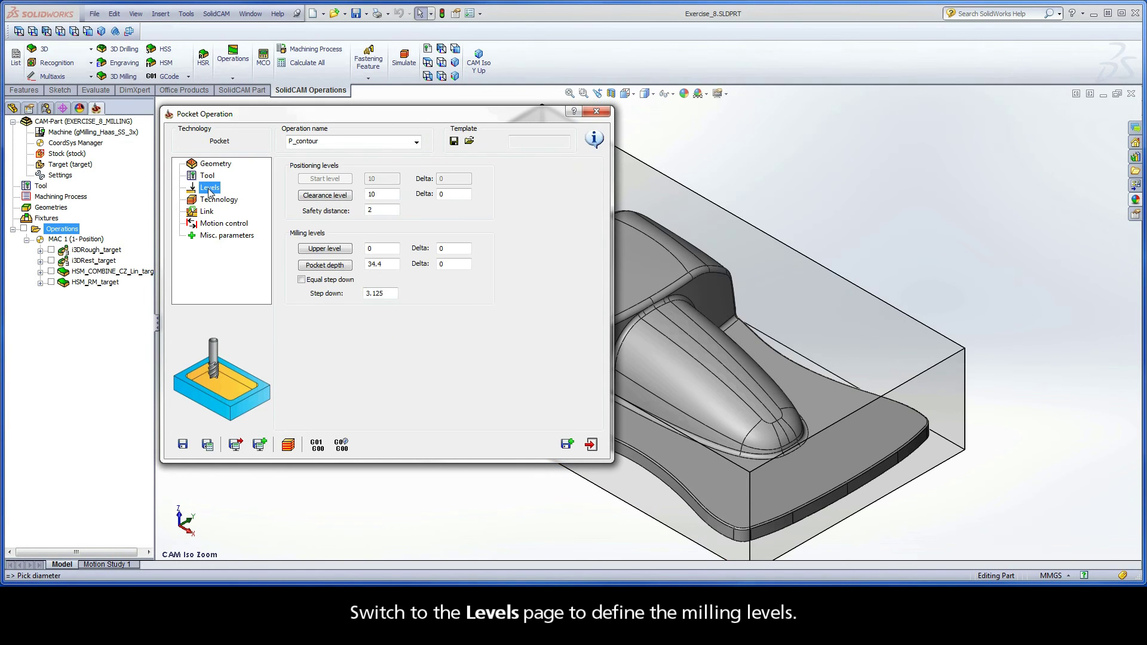
{"action": "left_click", "coordinate": [325, 251]}
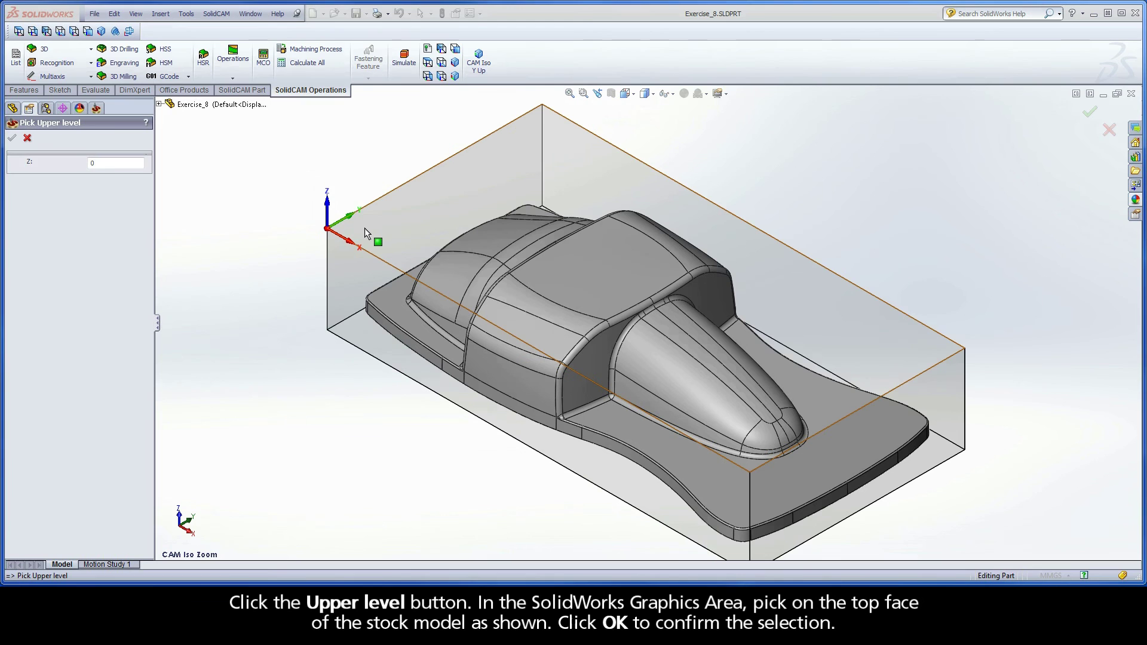
{"action": "left_click", "coordinate": [365, 231]}
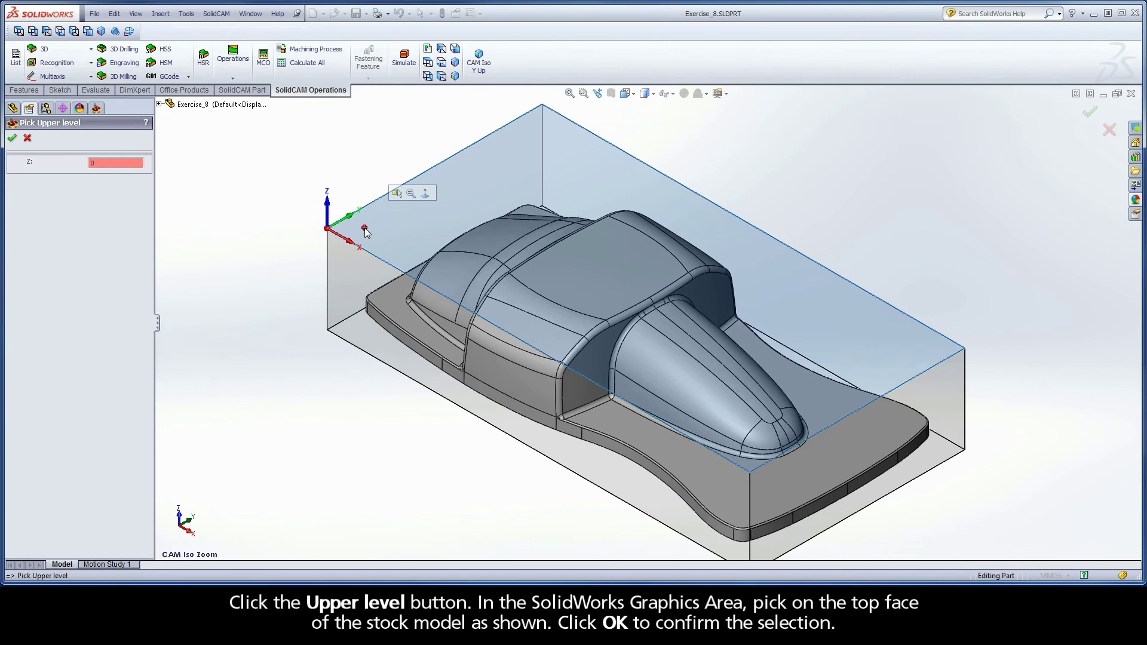
{"action": "left_click", "coordinate": [11, 138]}
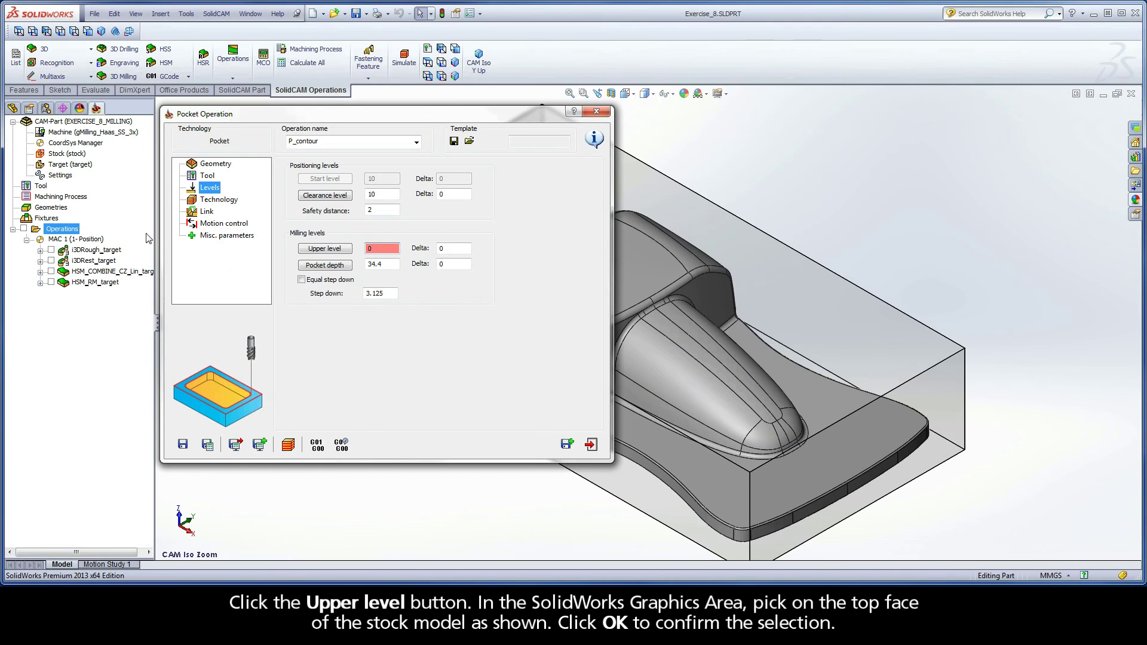
{"action": "left_click", "coordinate": [324, 266]}
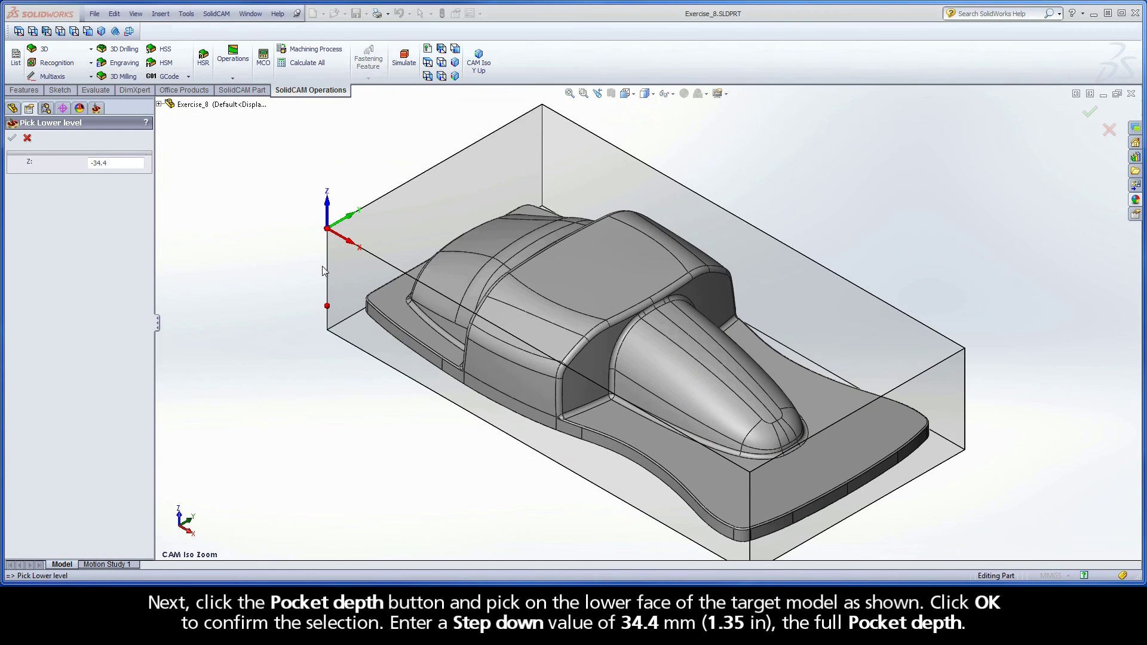
{"action": "left_click", "coordinate": [624, 424]}
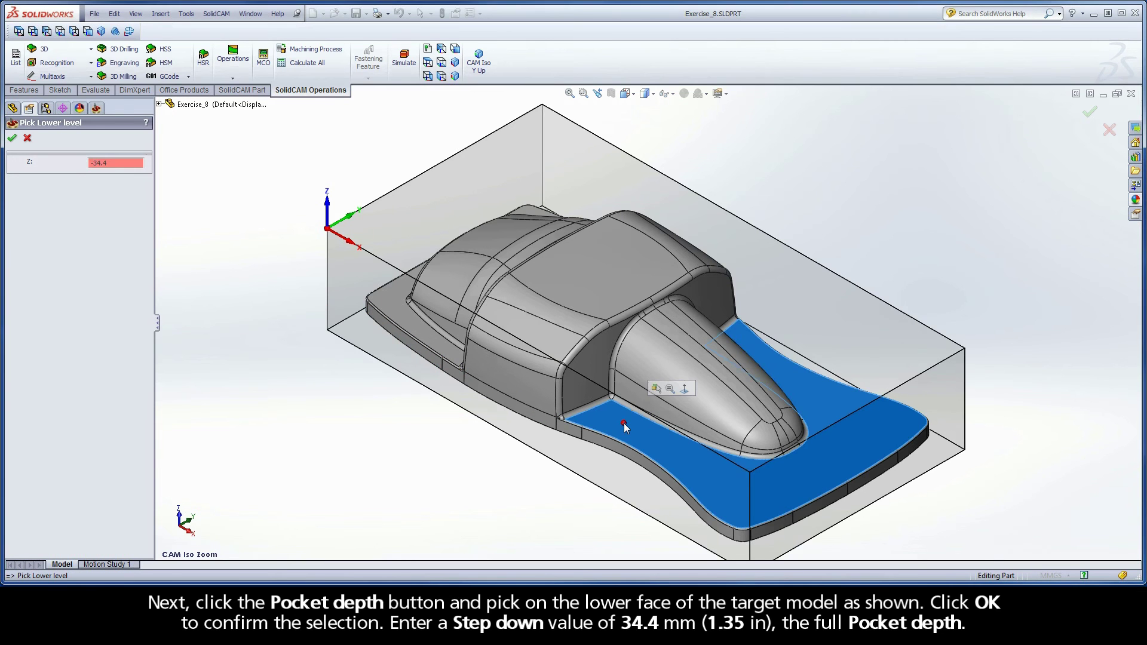
{"action": "left_click", "coordinate": [14, 139]}
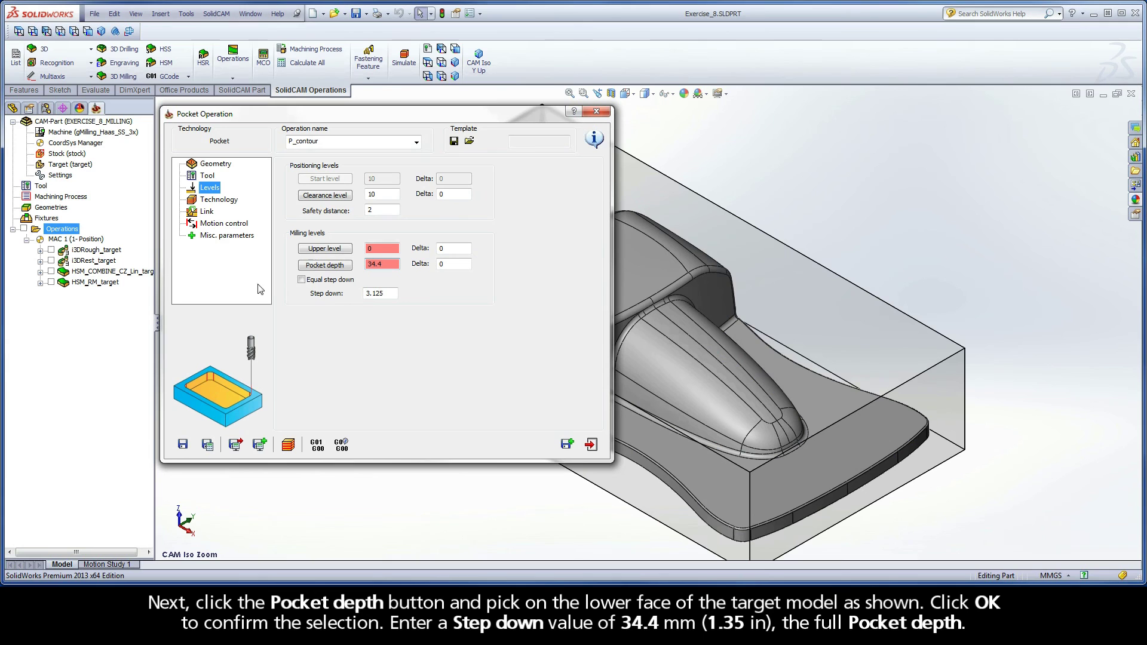
{"action": "double_click", "coordinate": [377, 293]}
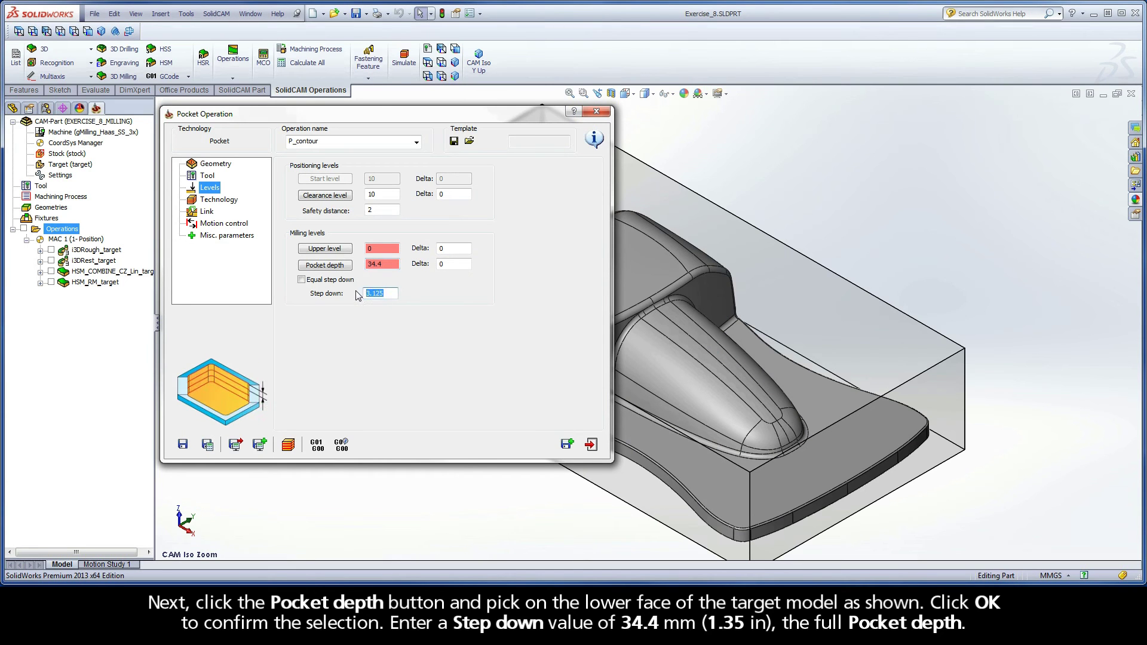
{"action": "type", "text": "34.4"}
- On the Technology page, set 60% overlap, check Floor finishing, and enter 0.12 floor offset
{"action": "left_click", "coordinate": [222, 202]}
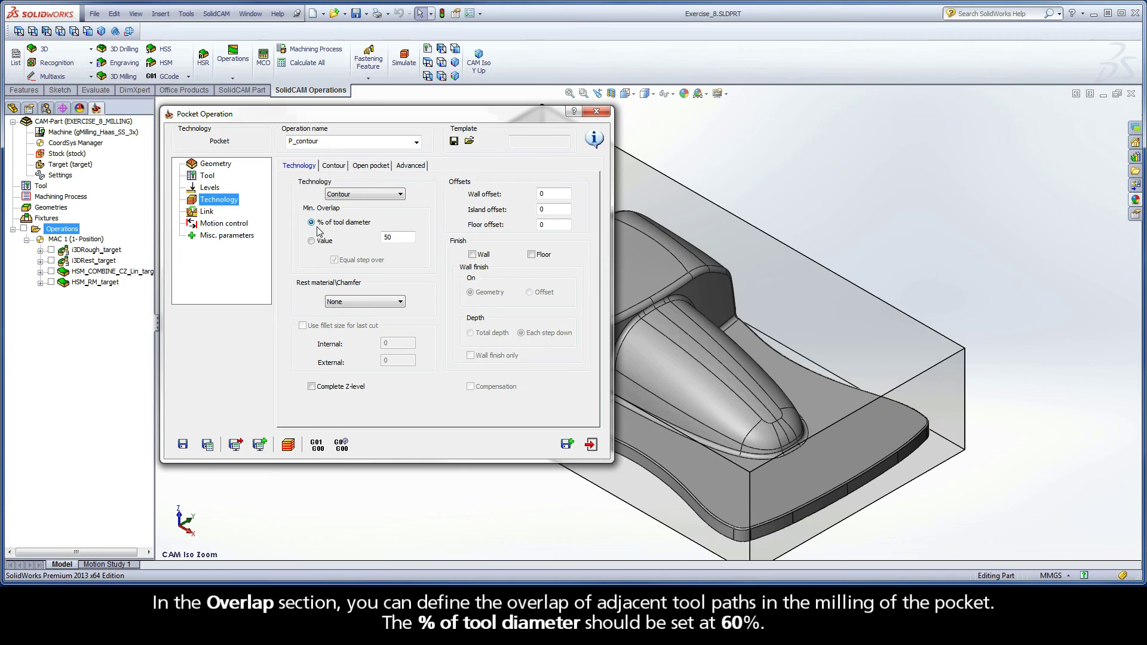
{"action": "double_click", "coordinate": [392, 237]}
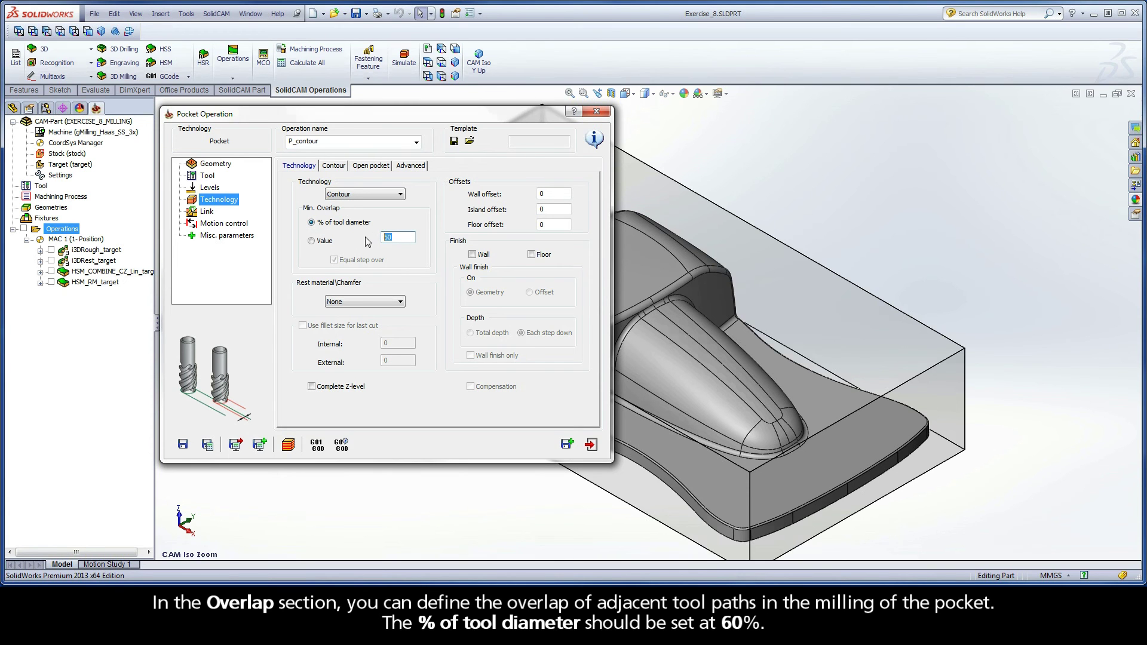
{"action": "type", "text": "6"}
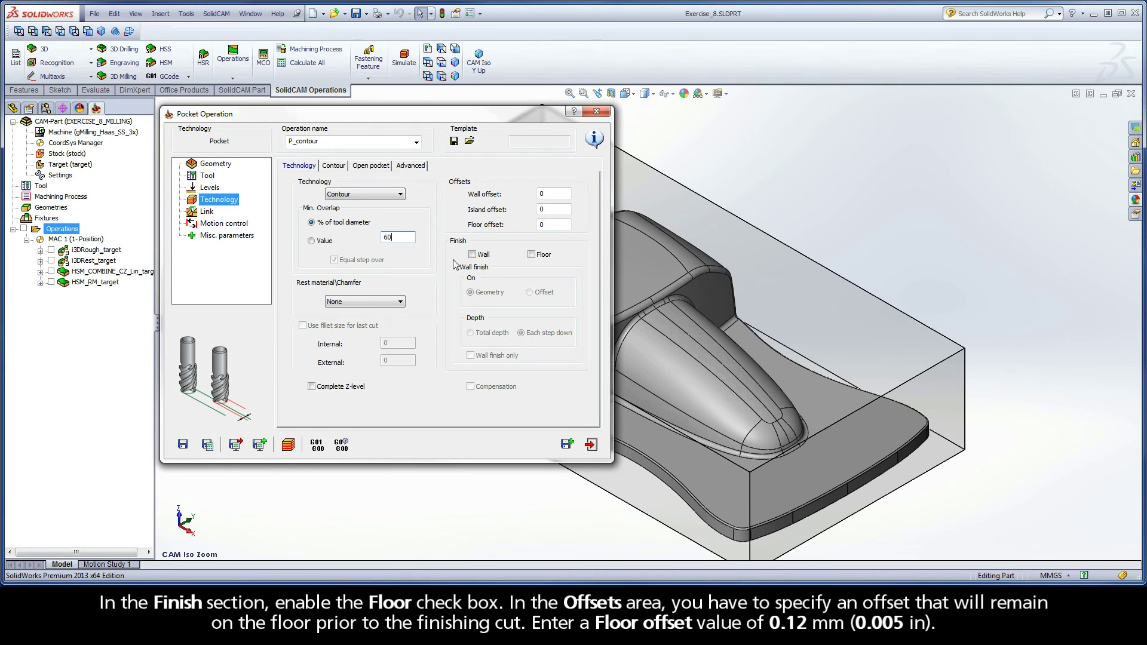
{"action": "left_click", "coordinate": [531, 254]}
{"action": "double_click", "coordinate": [546, 224]}
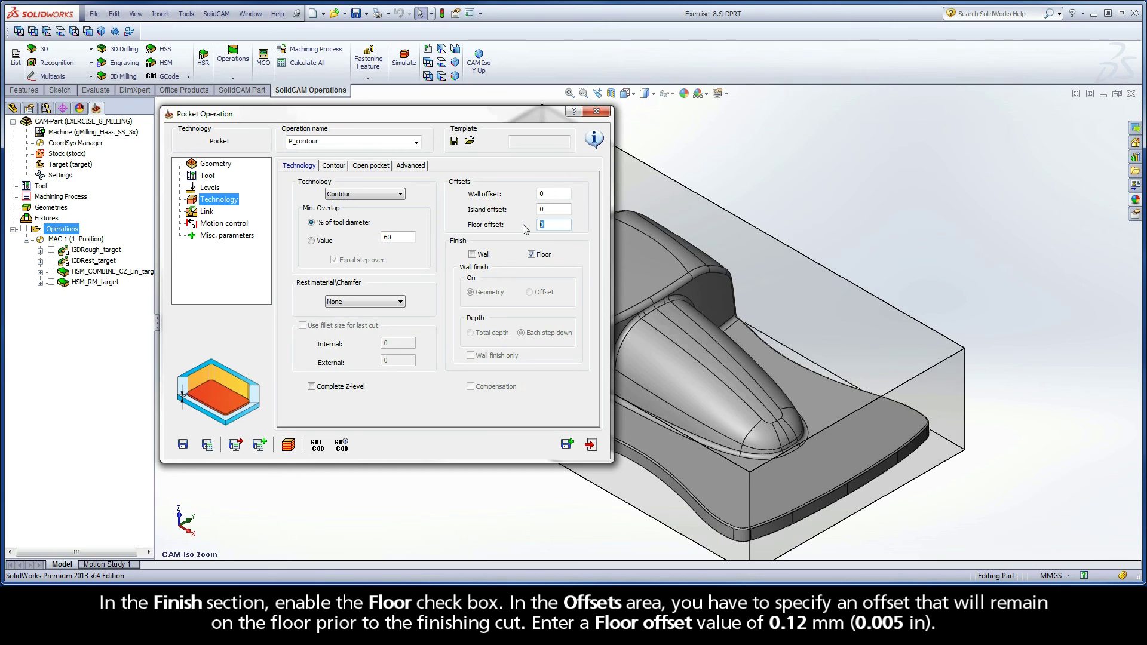
{"action": "type", "text": "0.12"}
- On the Contour tab, choose Start from Outside and Fillet corners with default radii
{"action": "left_click", "coordinate": [335, 167]}
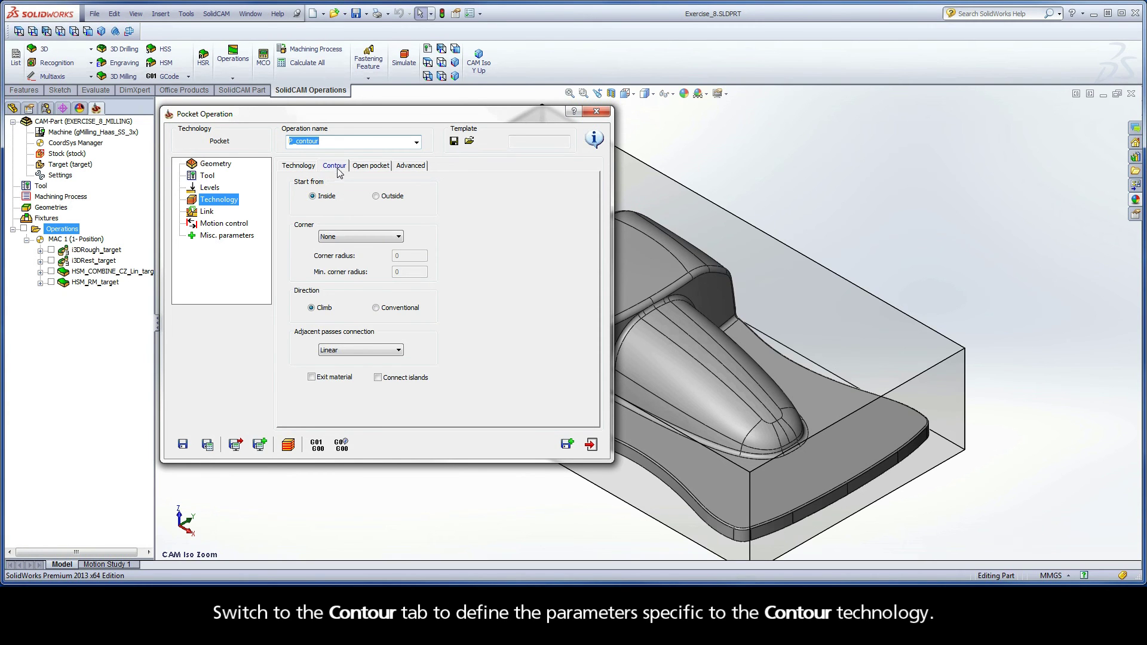
{"action": "left_click", "coordinate": [377, 197]}
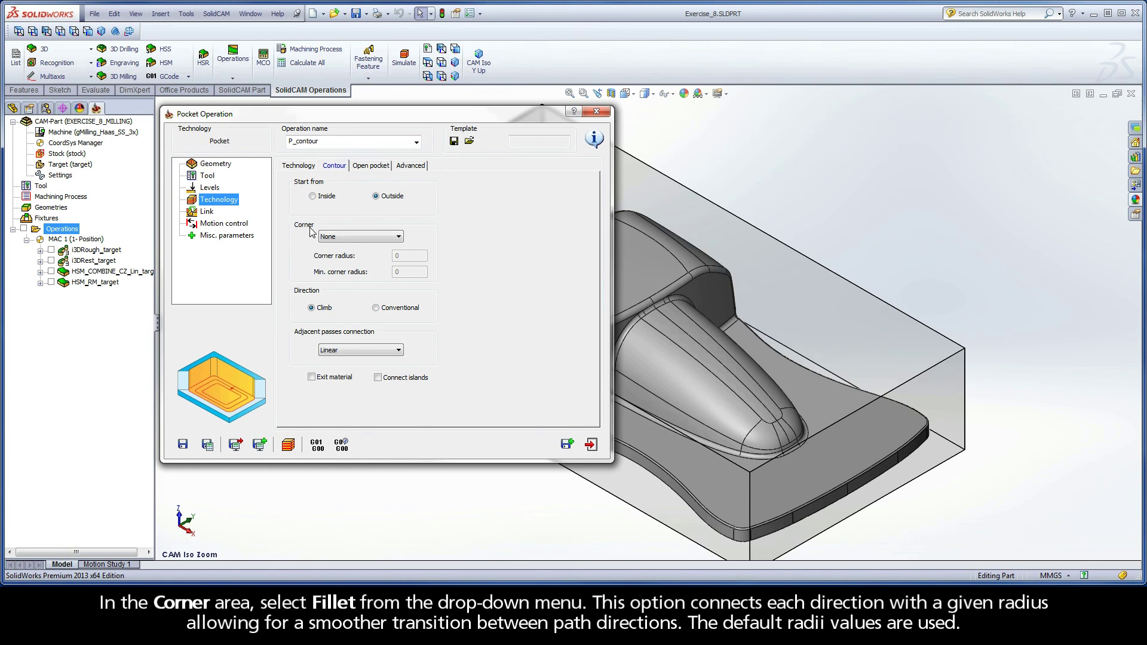
{"action": "left_click", "coordinate": [344, 236]}
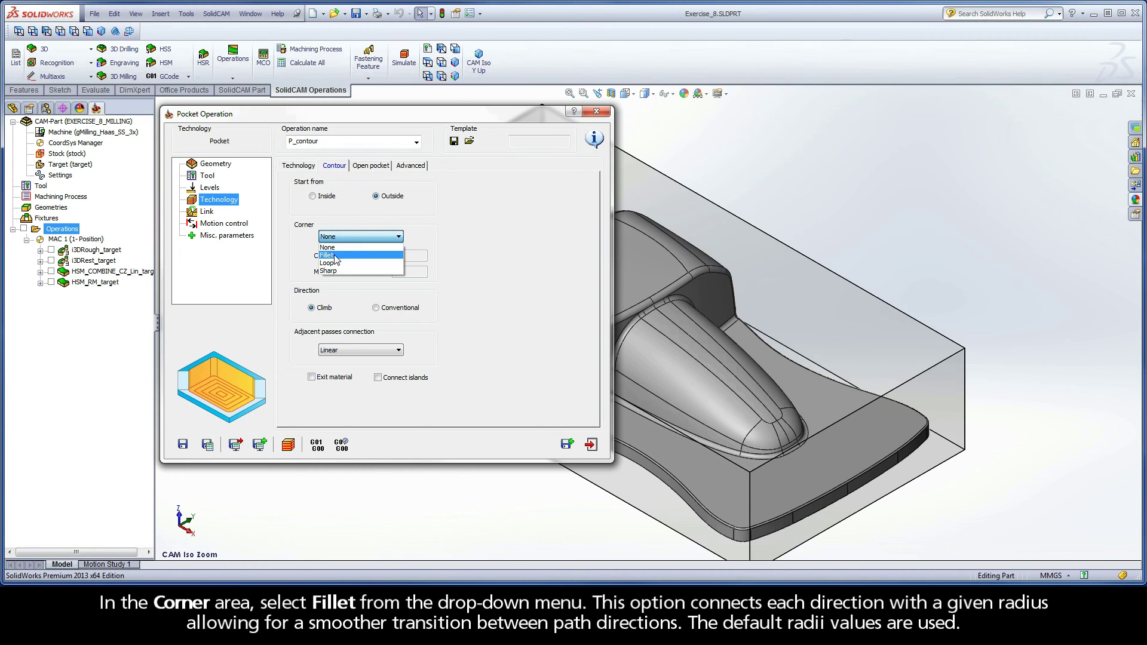
{"action": "left_click", "coordinate": [336, 257]}
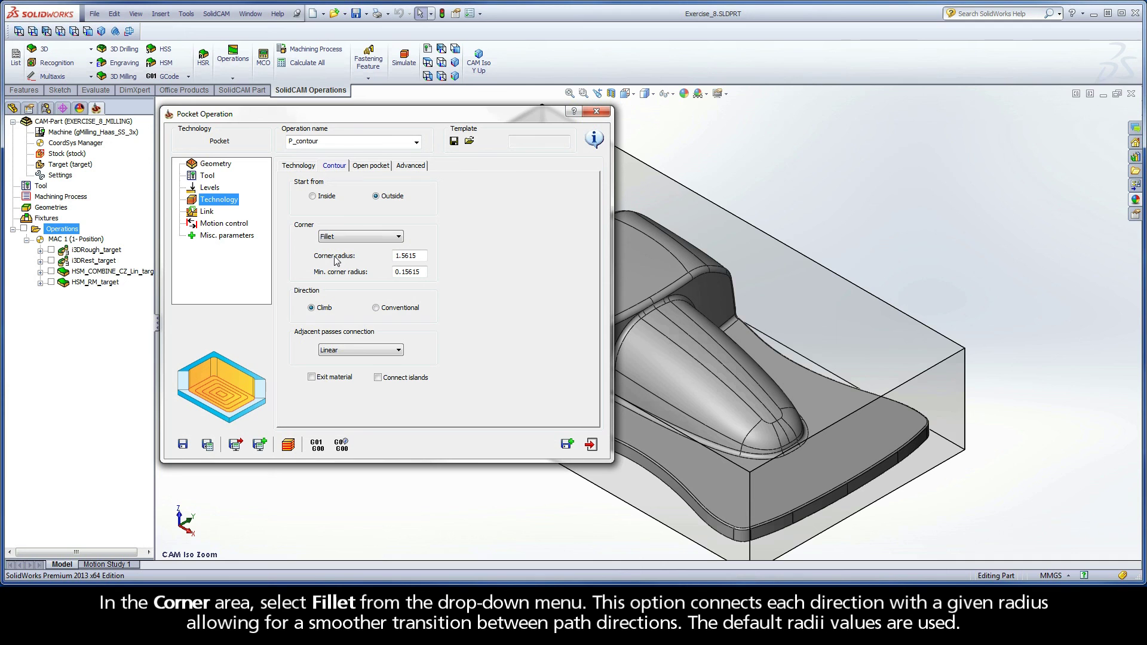
{"action": "left_click", "coordinate": [408, 256]}
{"action": "key", "text": "Tab"}
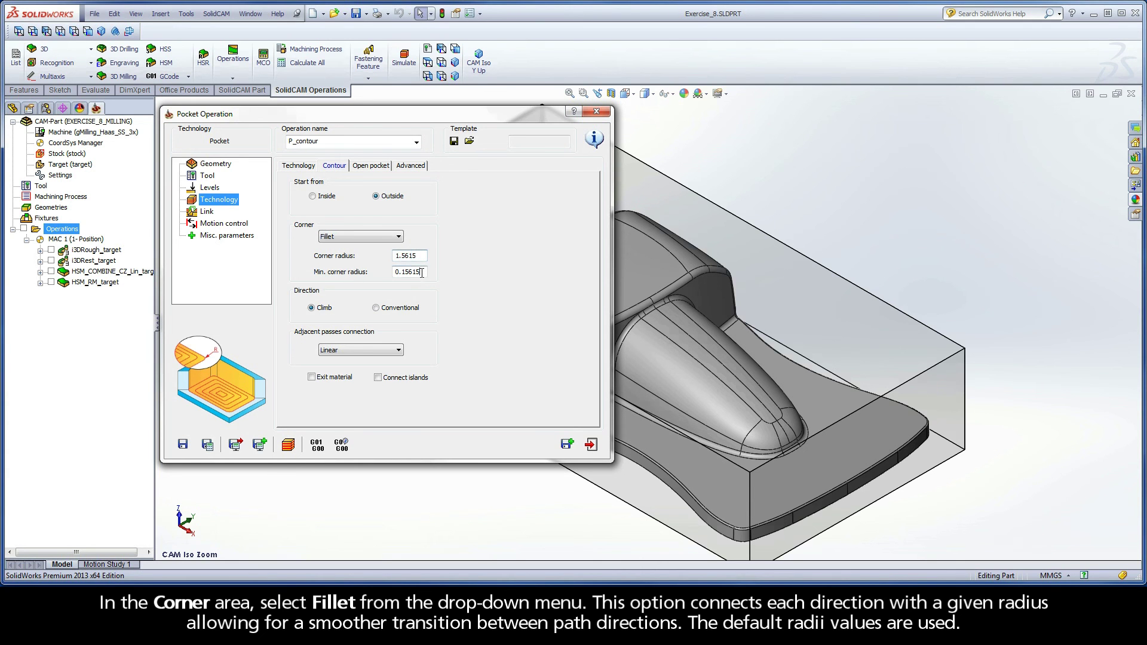
- Check the 10% open-pocket extension and Advanced defaults, then show the Link settings
{"action": "left_click", "coordinate": [368, 167]}
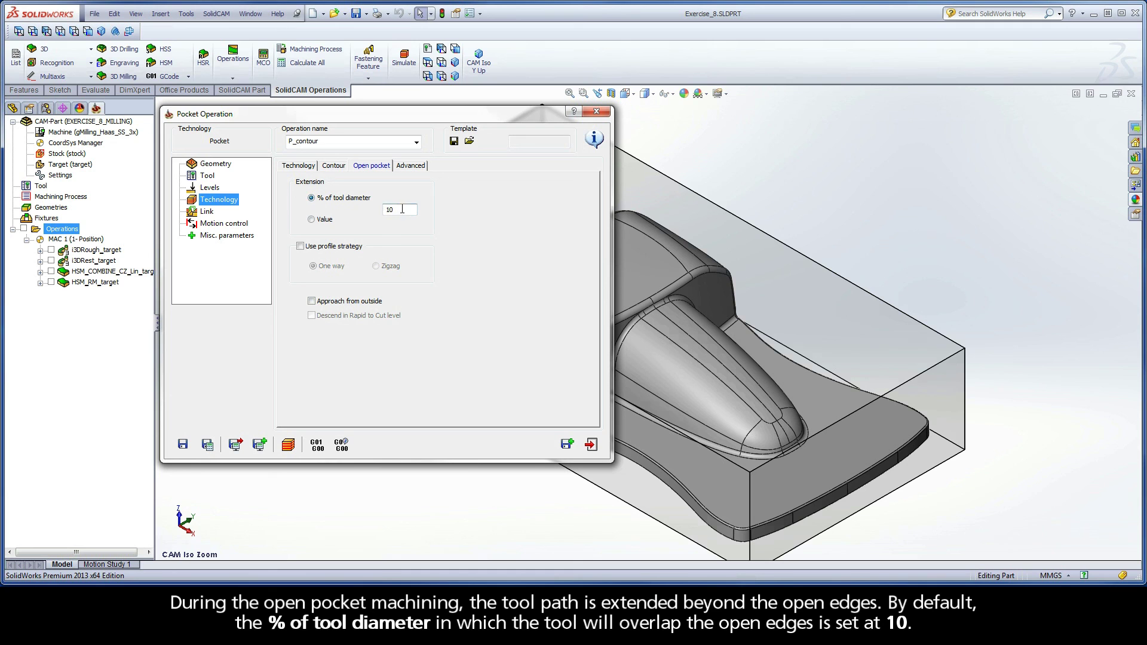
{"action": "left_click_drag", "start_coordinate": [408, 208], "coordinate": [371, 208]}
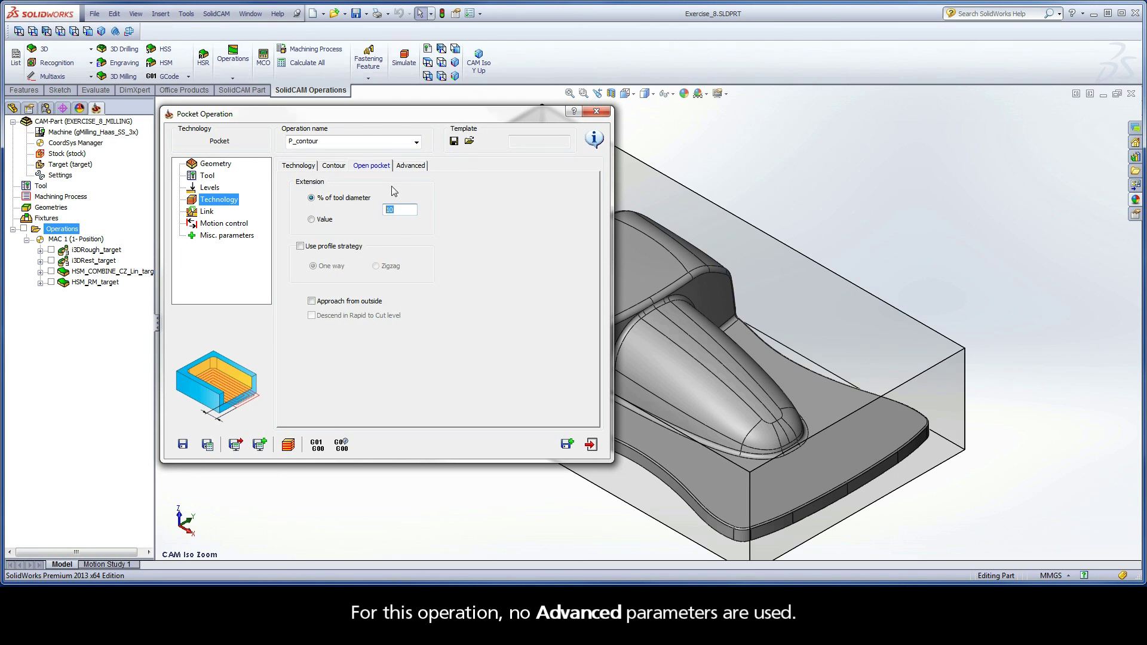
{"action": "left_click", "coordinate": [408, 166]}
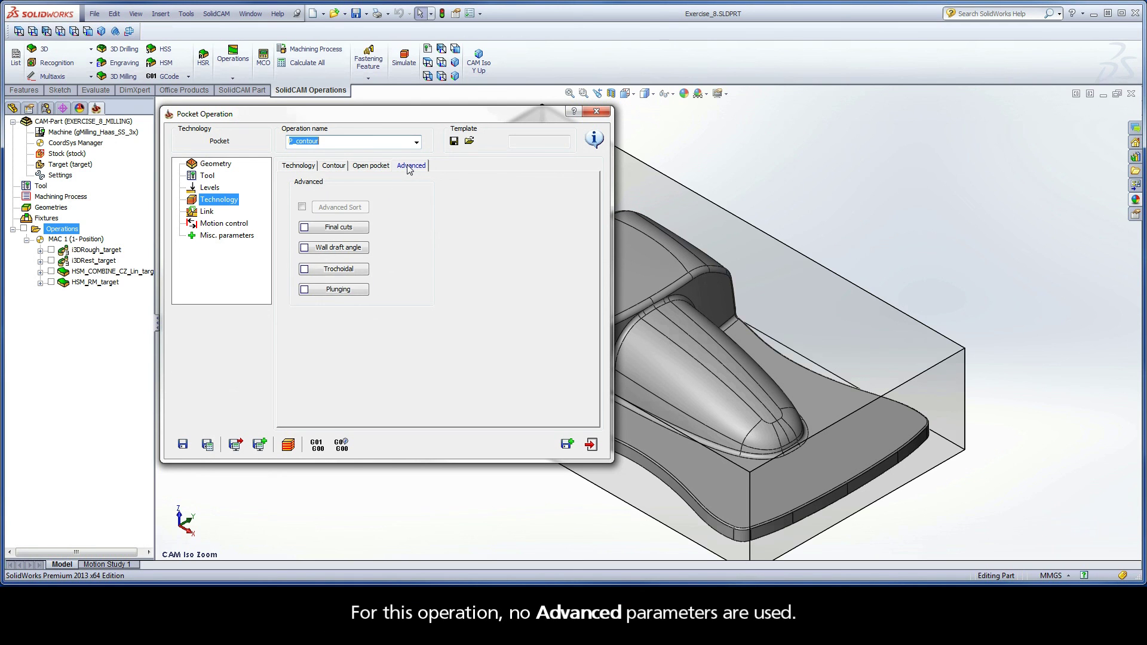
{"action": "left_click", "coordinate": [207, 212]}
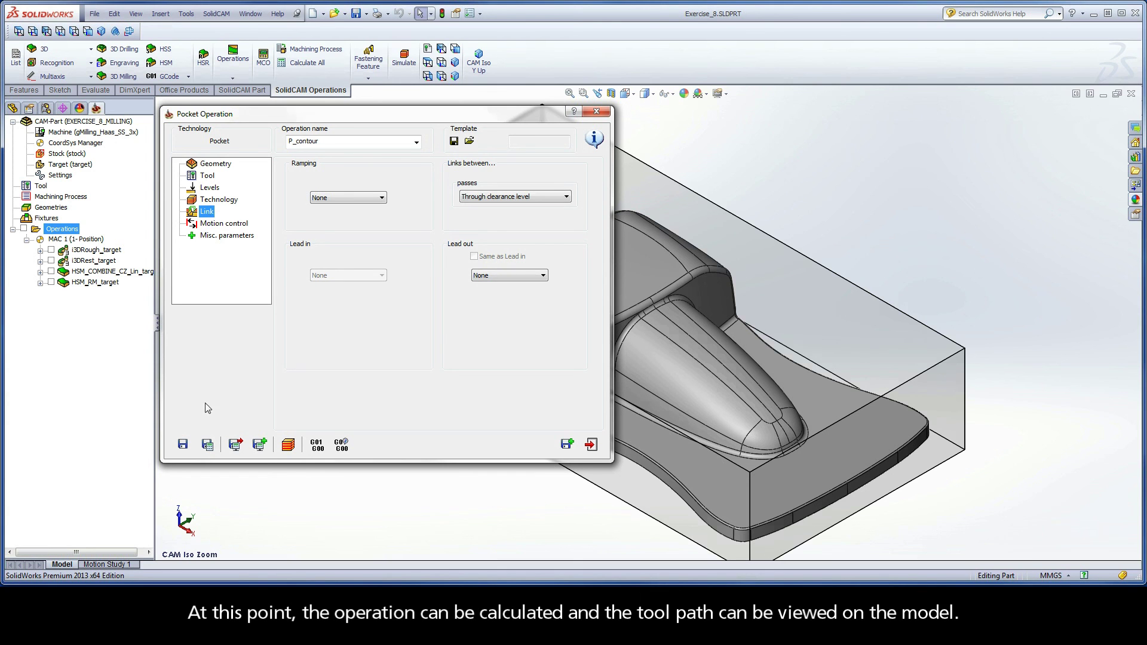
- Save and calculate the P_contour toolpath, then launch its simulation
{"action": "left_click", "coordinate": [206, 445]}
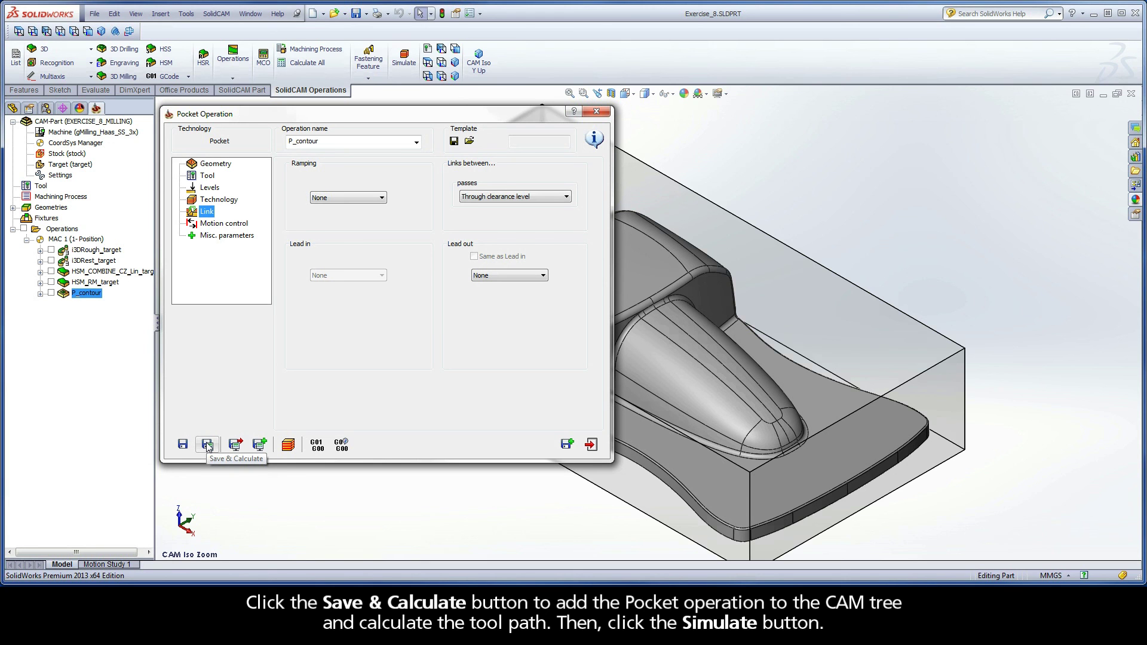
{"action": "left_click", "coordinate": [288, 445]}
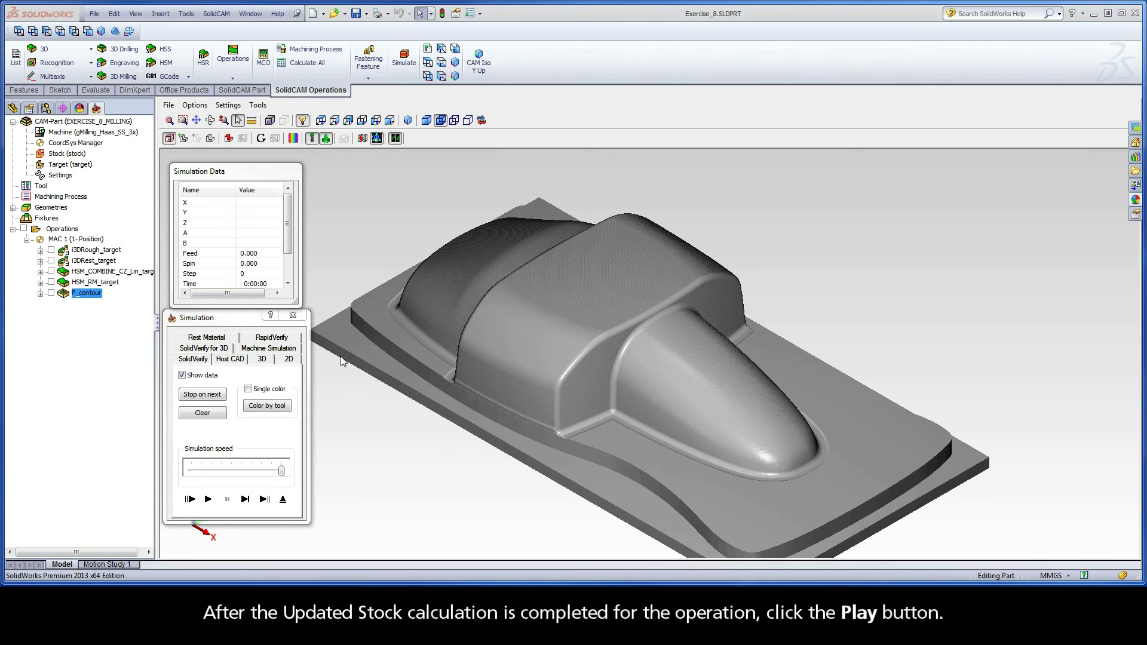
- Play the SolidVerify simulation at a slower speed through both pocket floors
{"action": "left_click", "coordinate": [208, 499]}
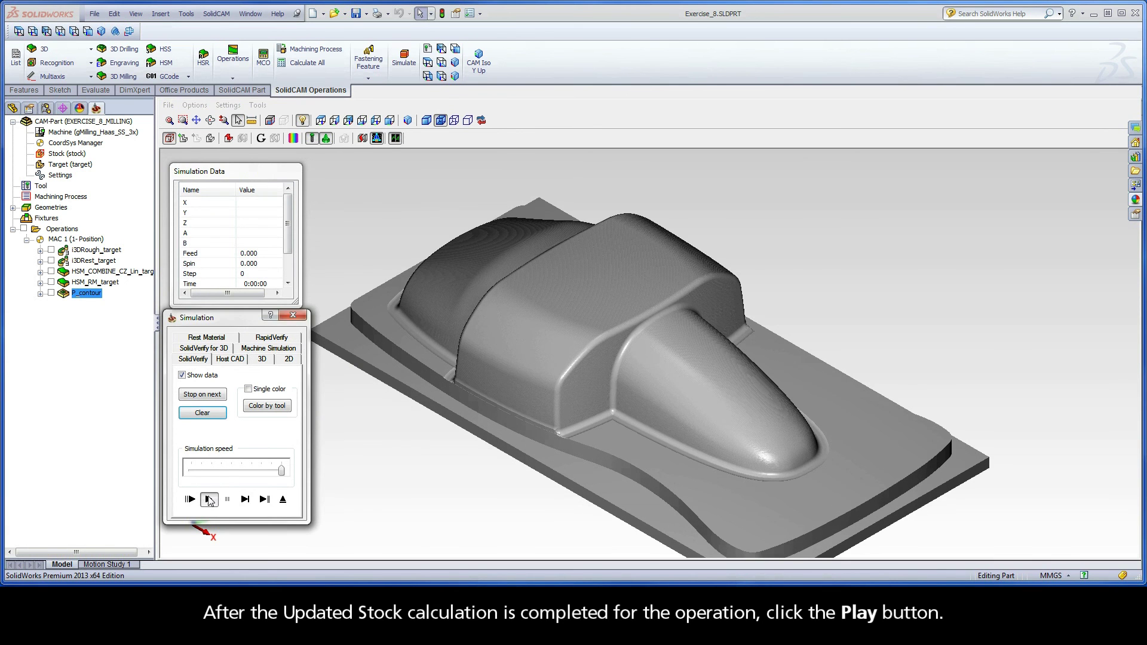
{"action": "left_click", "coordinate": [257, 474]}
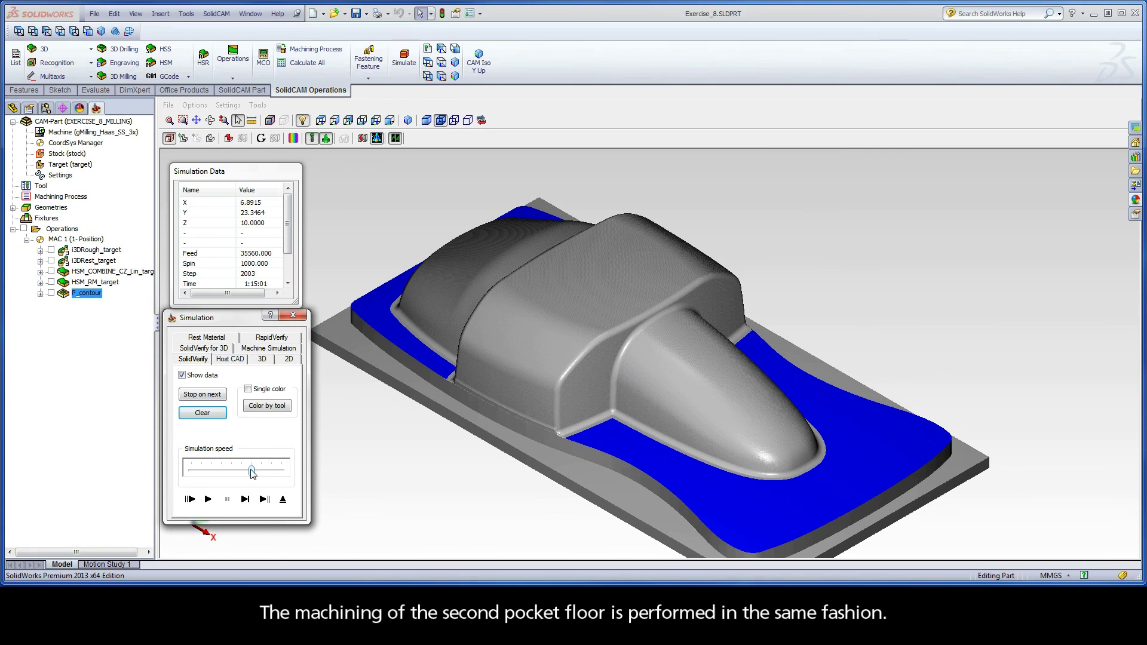
- Exit the simulation and the P_contour Pocket Operation dialog
{"action": "left_click", "coordinate": [283, 501]}
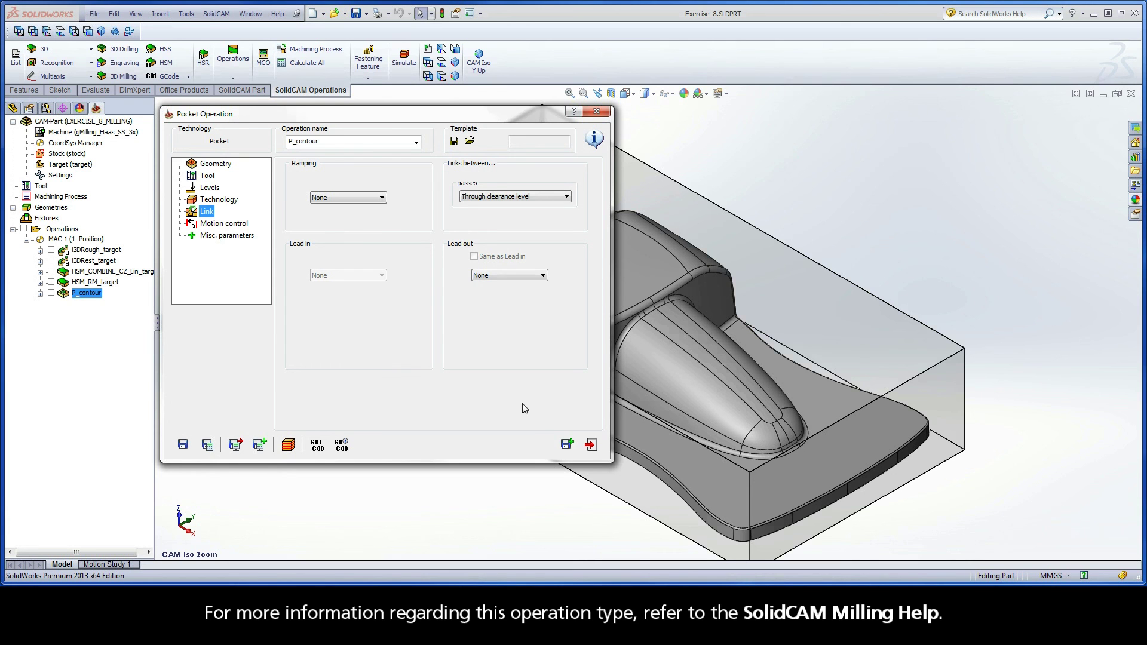
{"action": "left_click", "coordinate": [592, 445]}
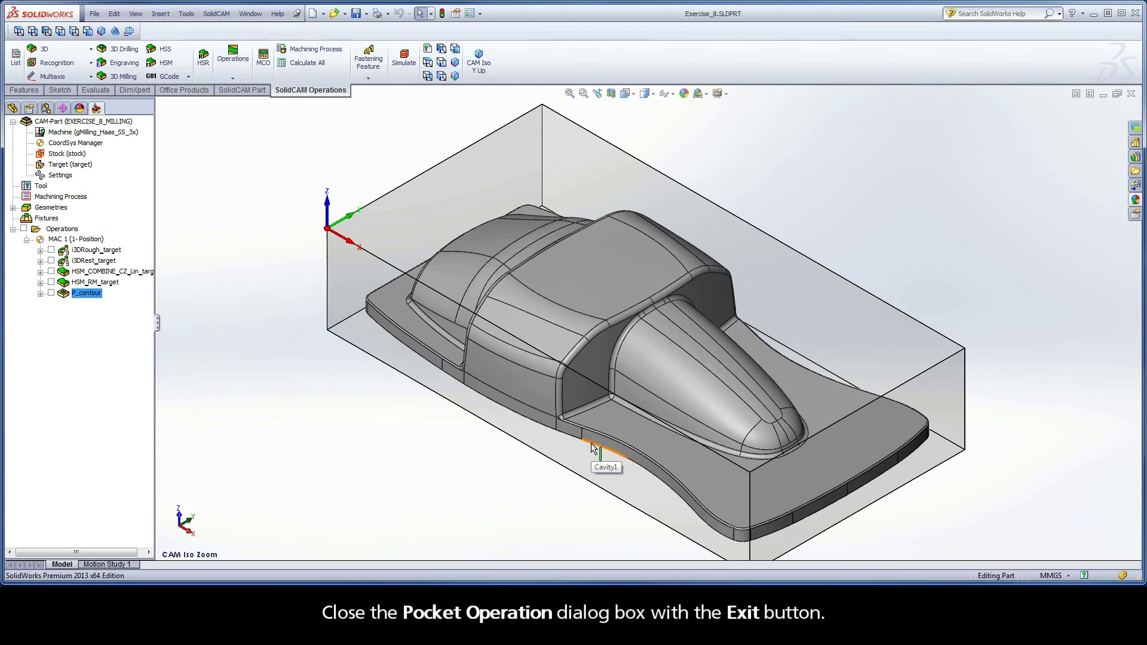